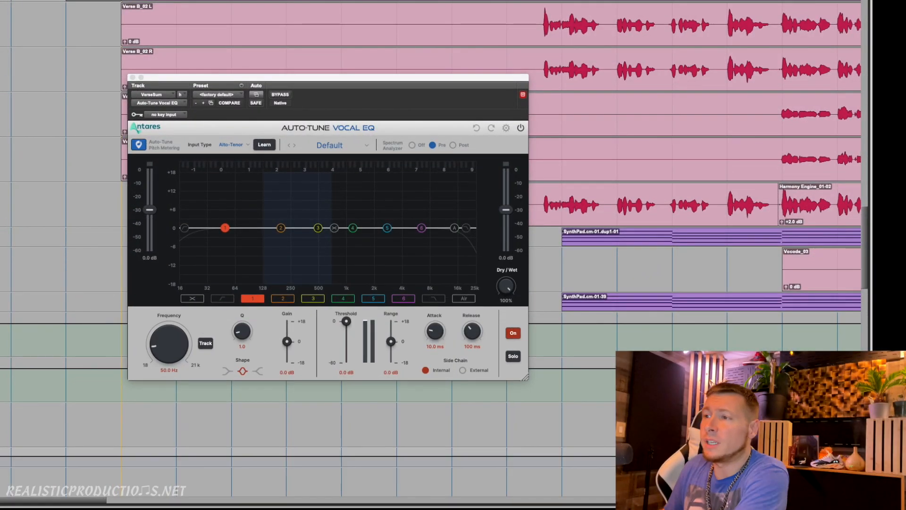
Enlarge the vocal EQ plugin window and reposition it so its controls fill most of the screen
drag(174, 80, 65, 14)
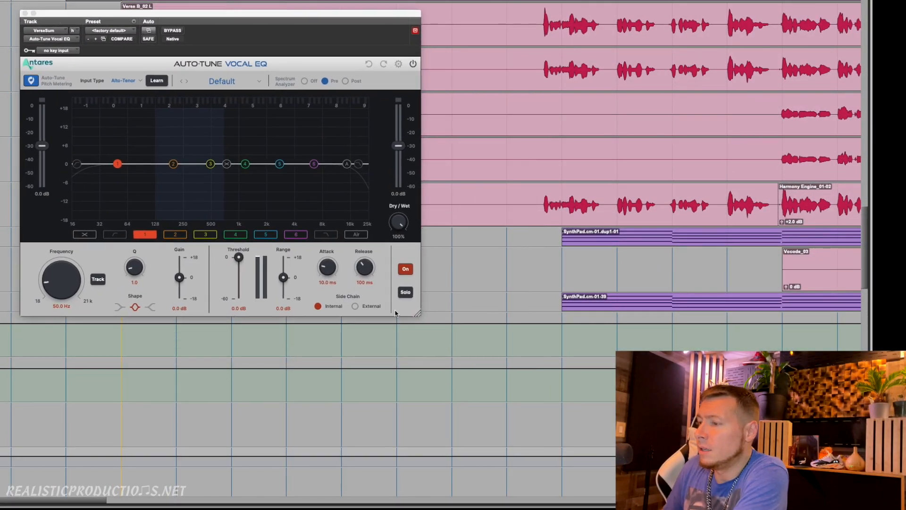
drag(415, 311, 653, 466)
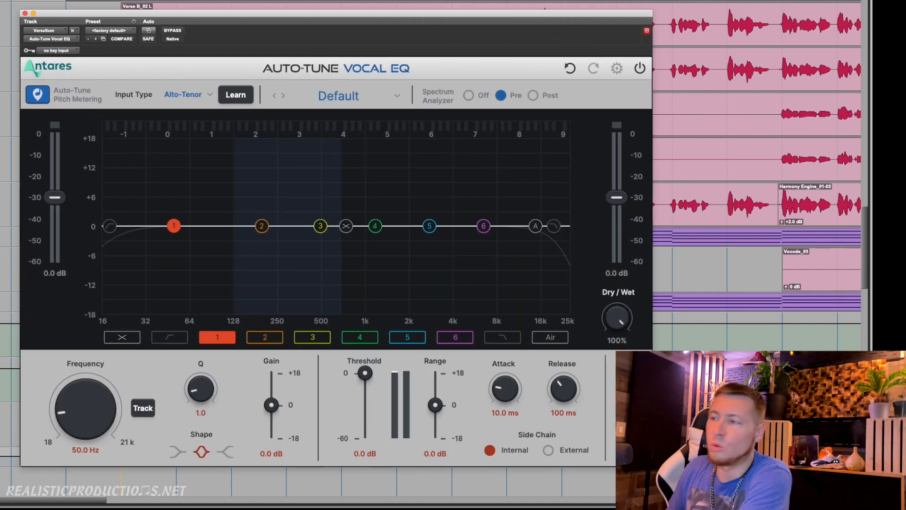
drag(278, 15, 256, 0)
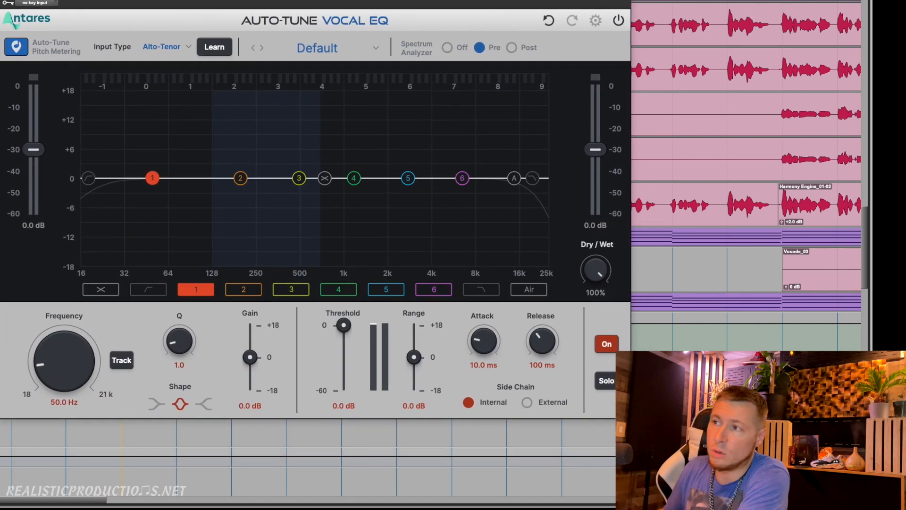
Preview the plugin's Dark appearance and return it to Light
click(597, 21)
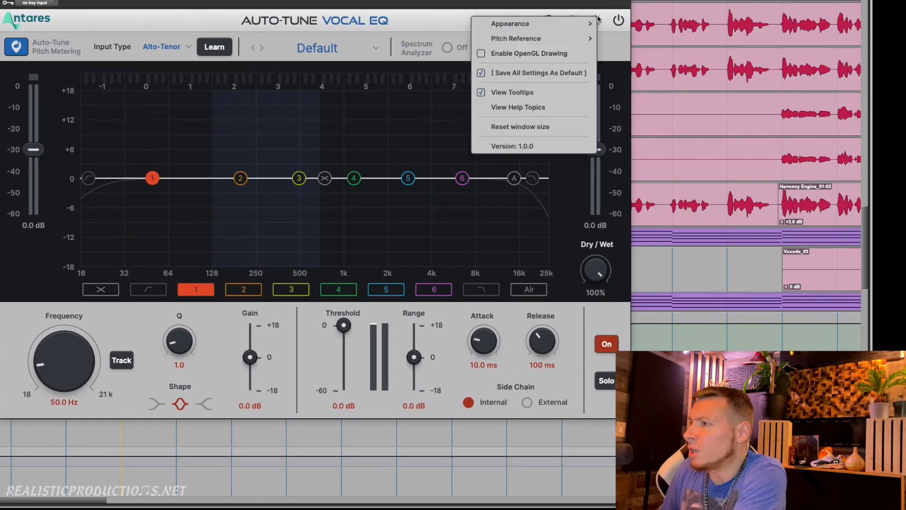
mouse_move(547, 43)
mouse_move(534, 26)
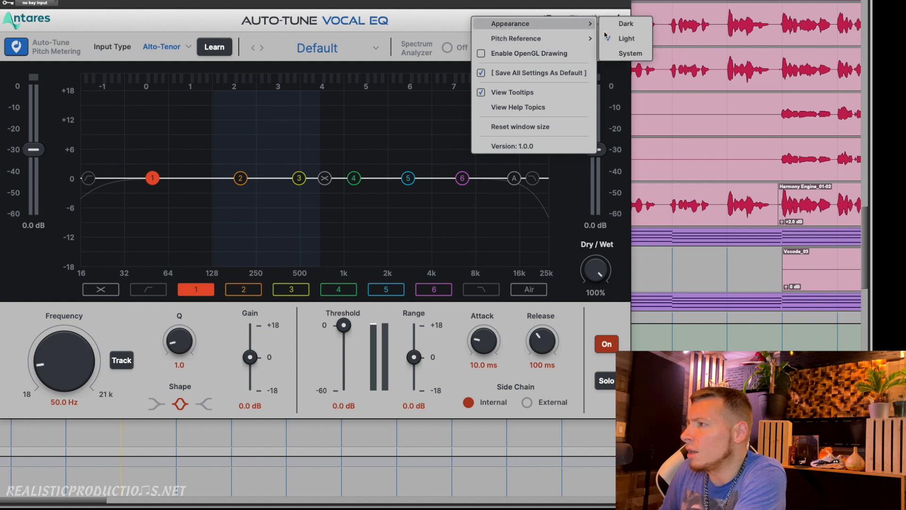
click(618, 25)
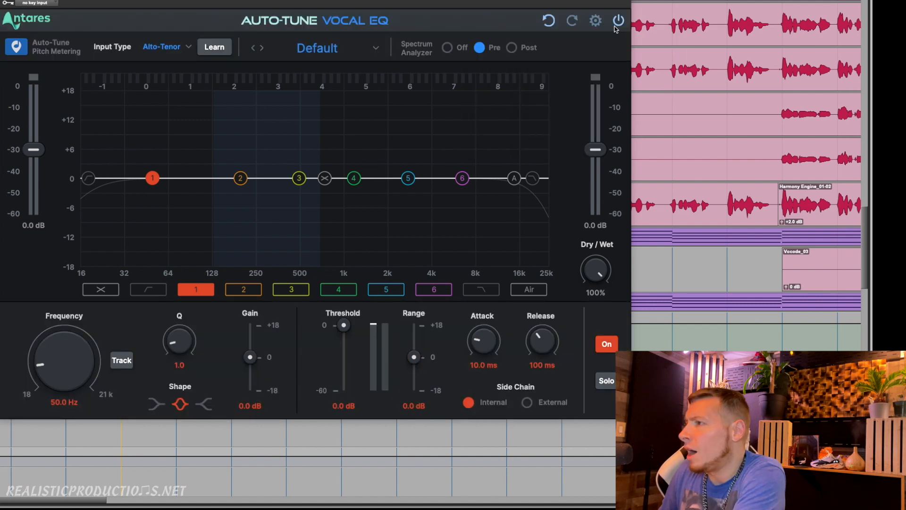
click(596, 20)
mouse_move(572, 30)
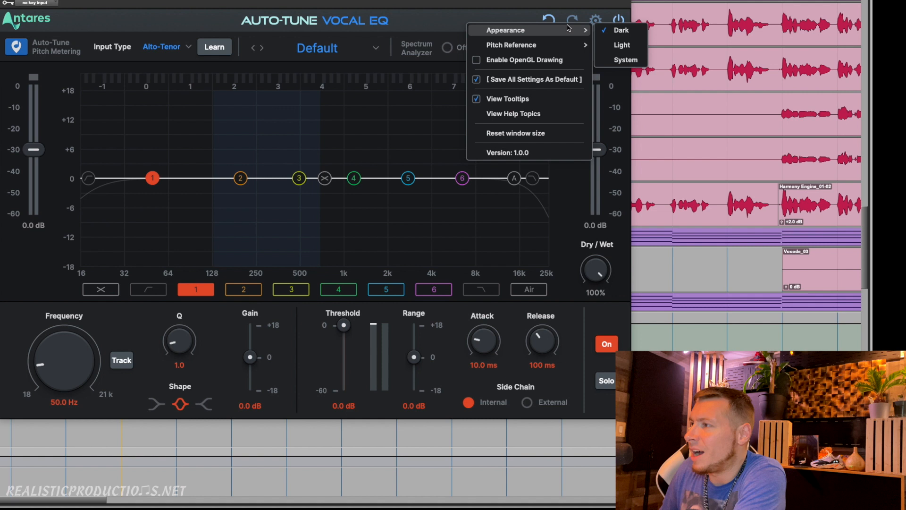
click(635, 44)
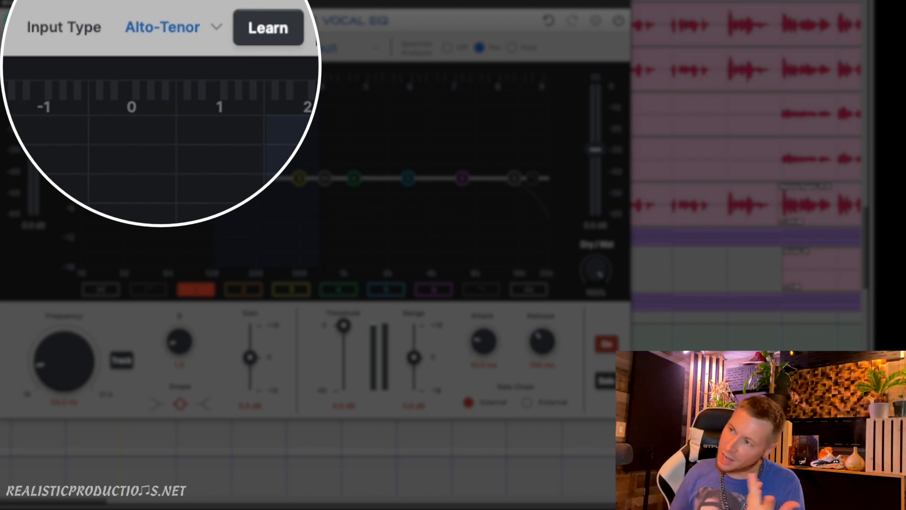
Detect the vocal's input type with Learn during playback, stop playback, and review the available input types
click(291, 33)
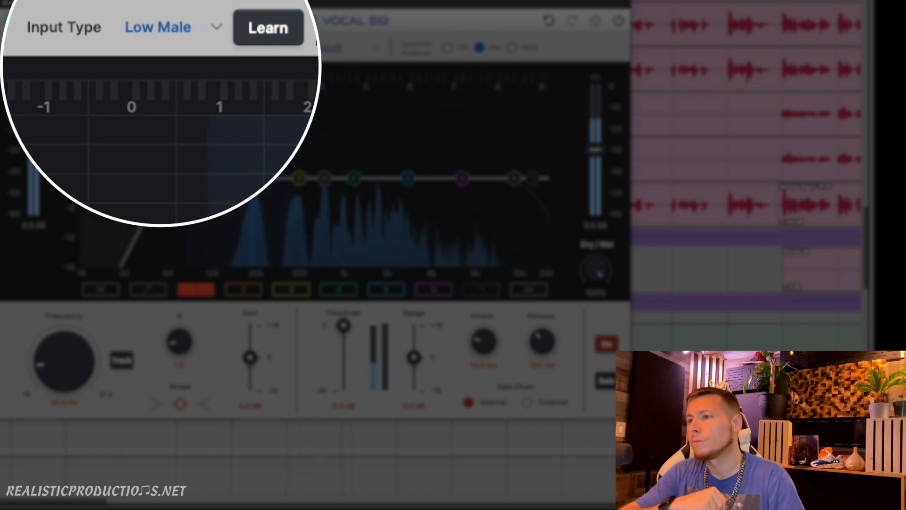
key(space)
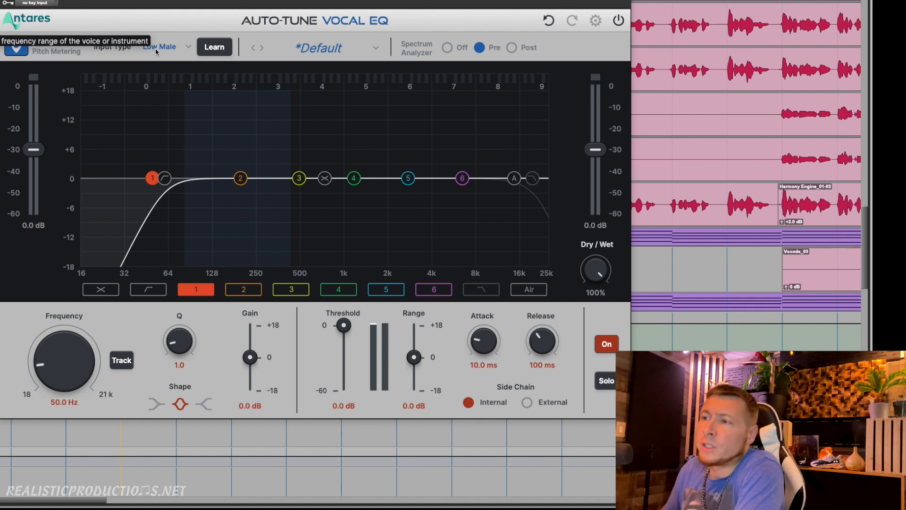
click(156, 50)
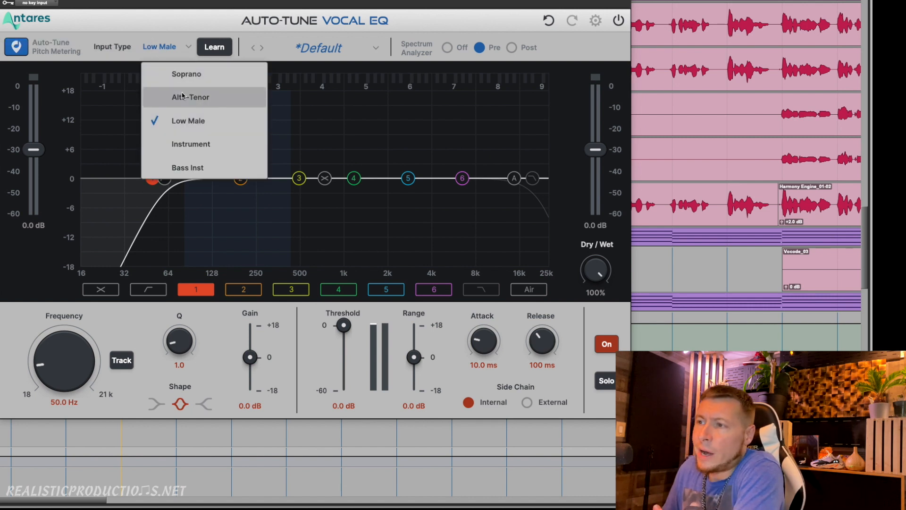
click(204, 23)
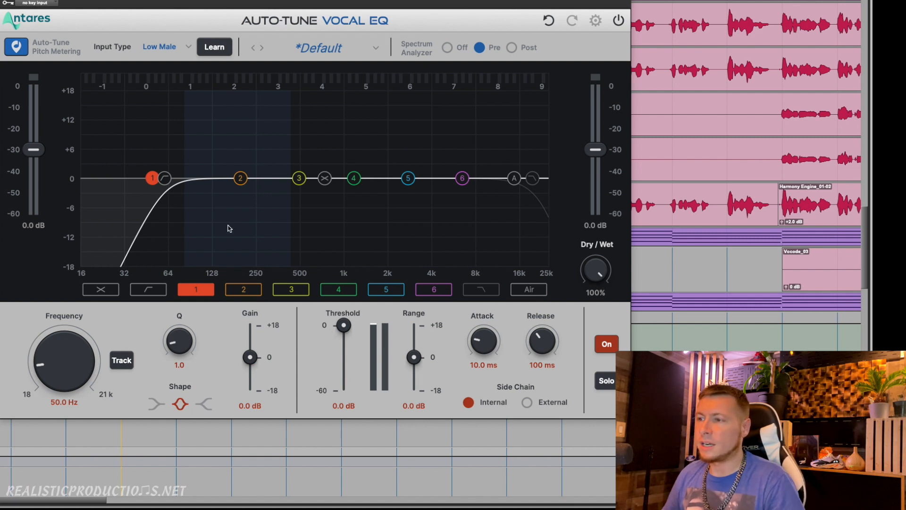
Boost band 2 by about 8.6 dB at about 234 Hz on the EQ curve
drag(241, 184, 259, 173)
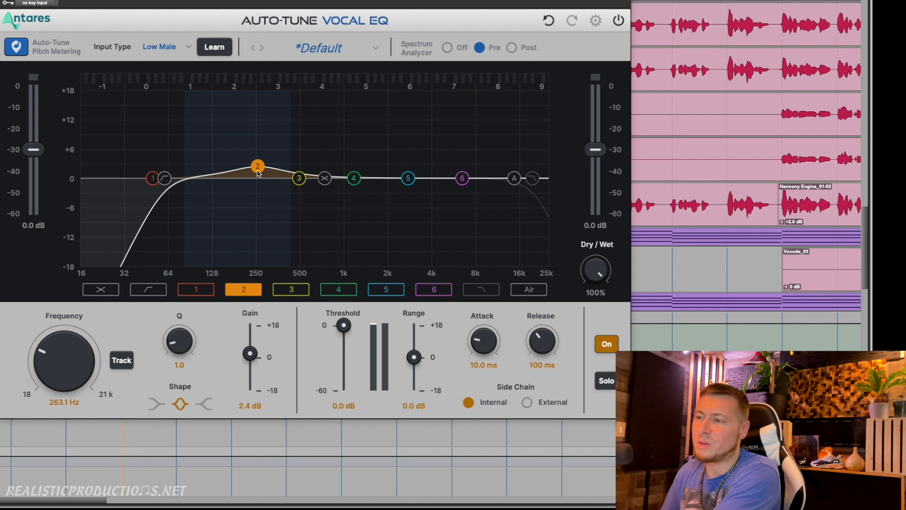
drag(259, 173, 257, 154)
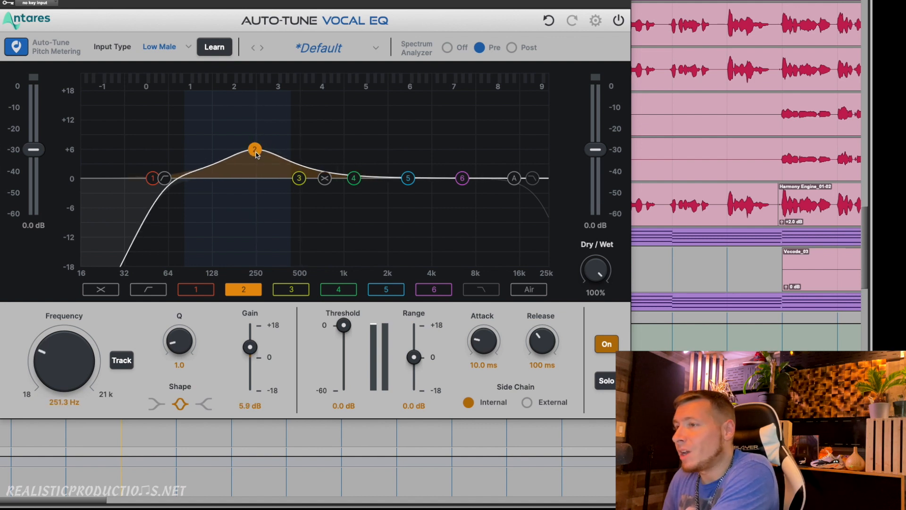
mouse_move(256, 155)
mouse_down()
mouse_move(241, 154)
mouse_move(258, 151)
mouse_up()
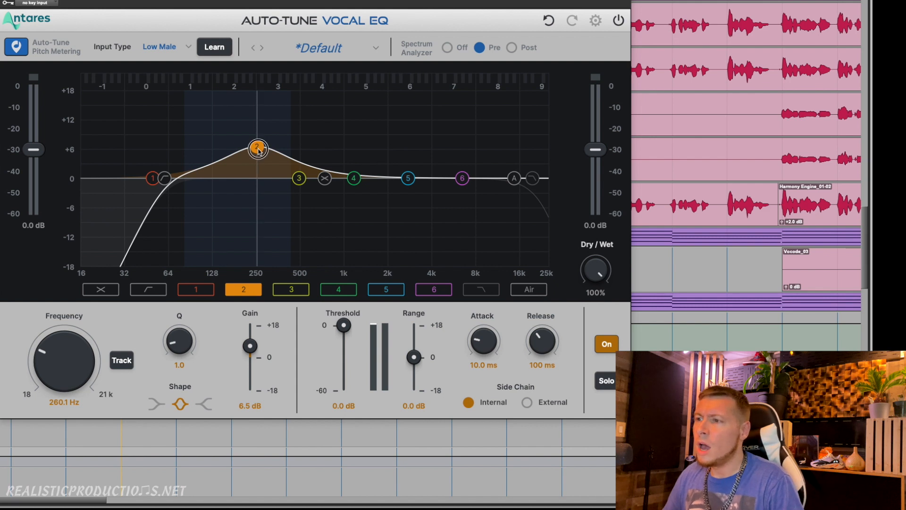
drag(258, 151, 257, 144)
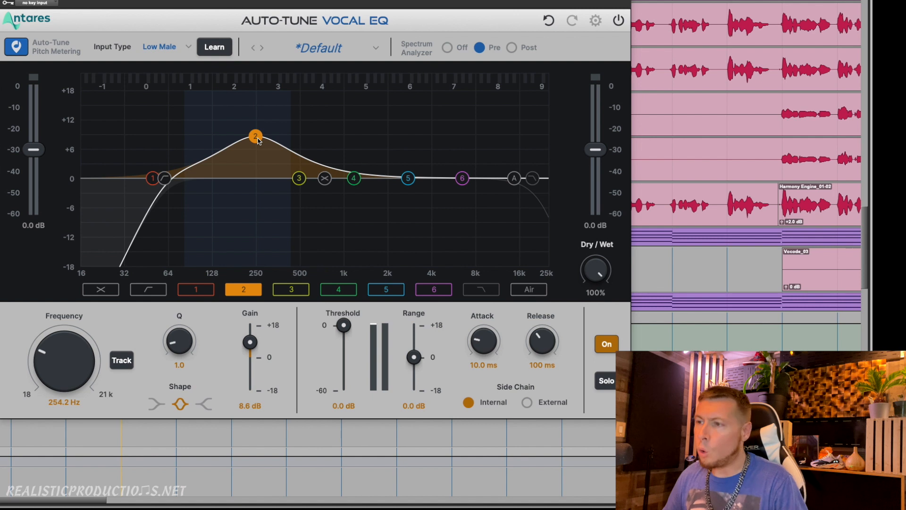
drag(259, 141, 254, 141)
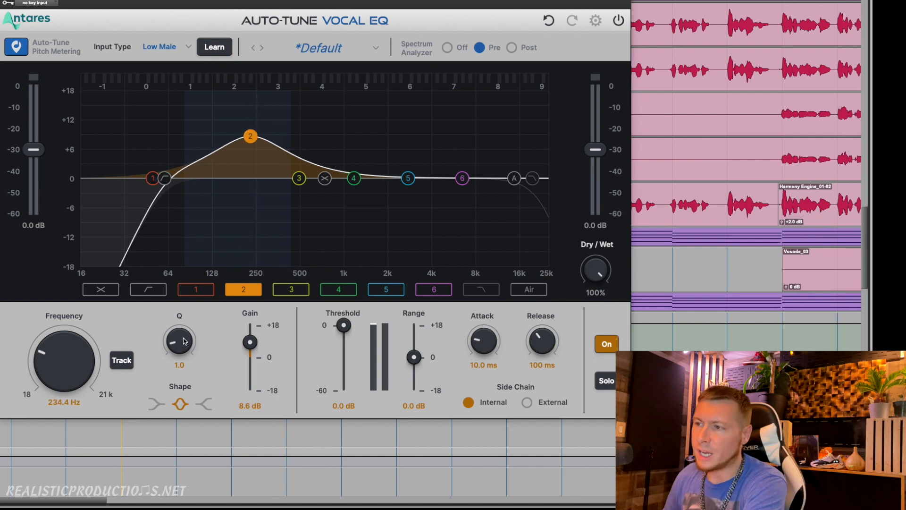
Narrow band 2 to a Q of 7.4, sweep it across the low mids, and cut about 3.1 dB near 390 Hz
drag(184, 343, 180, 315)
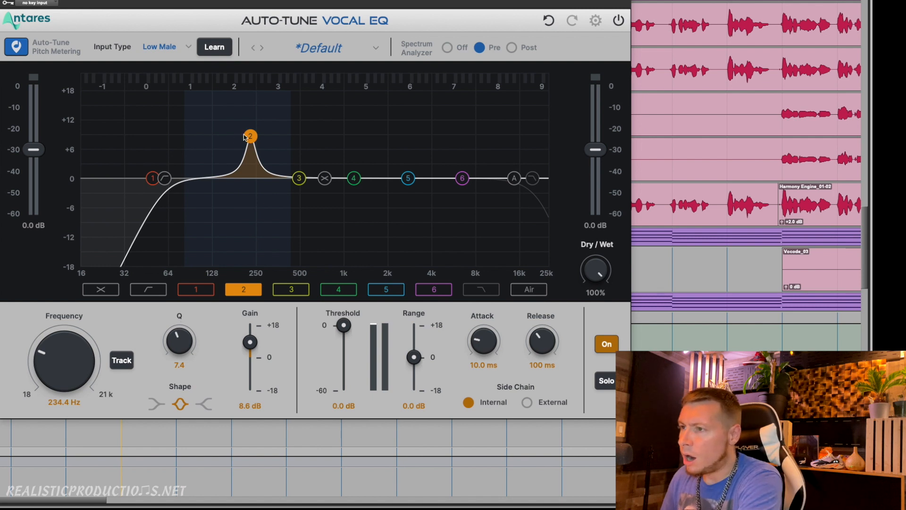
drag(251, 136, 258, 135)
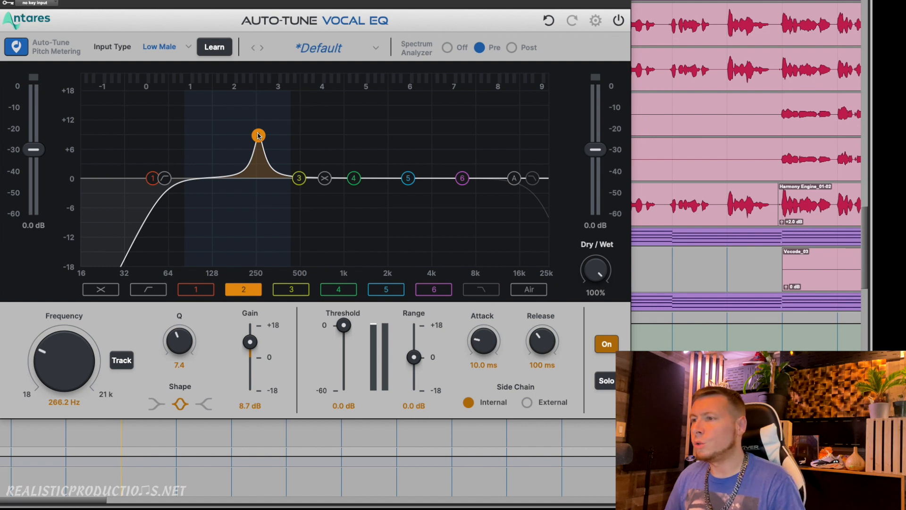
drag(259, 136, 245, 175)
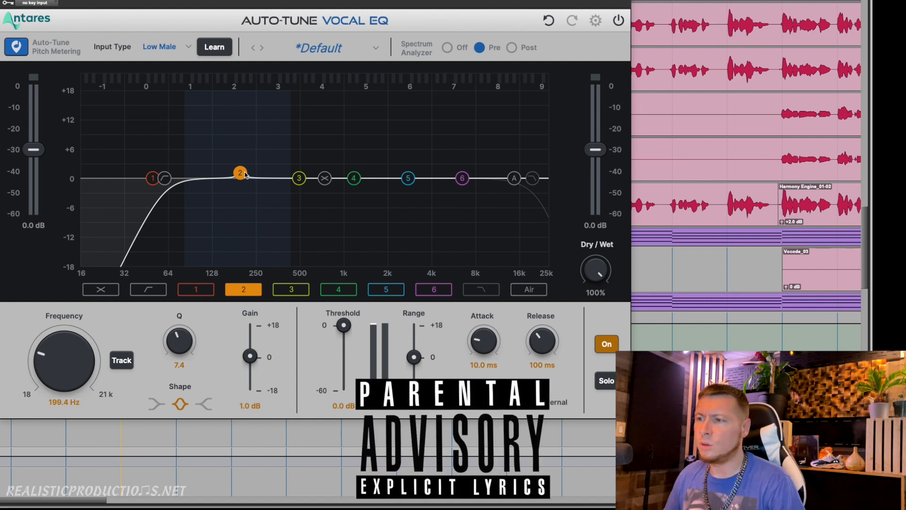
drag(245, 174, 313, 146)
Set band 3's Q to 6.3, sweep it as a boost, and cut about 3.9 dB at about 679 Hz
drag(190, 350, 192, 316)
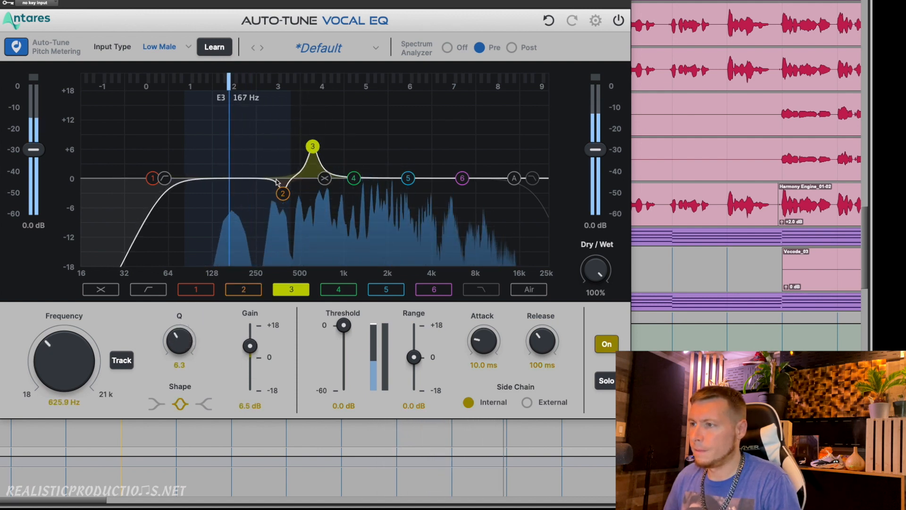
drag(312, 146, 306, 118)
drag(312, 113, 318, 199)
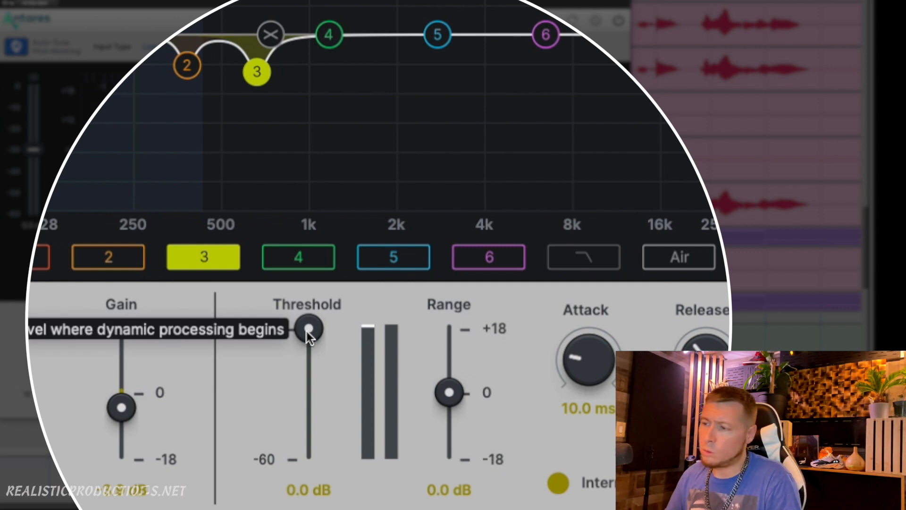
Set band 3's dynamics to a -33.1 dB threshold, -2.9 dB range, 11.5 ms attack and 76 ms release
drag(308, 329, 302, 396)
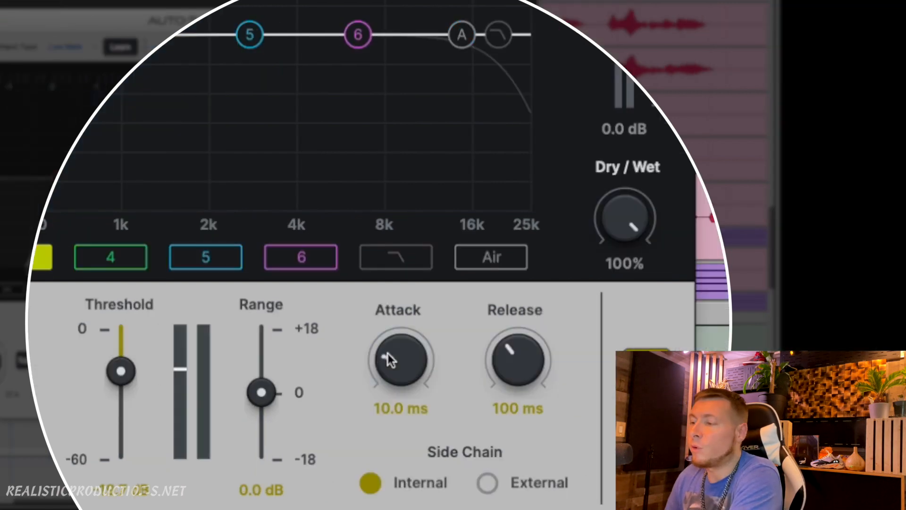
drag(398, 356, 415, 352)
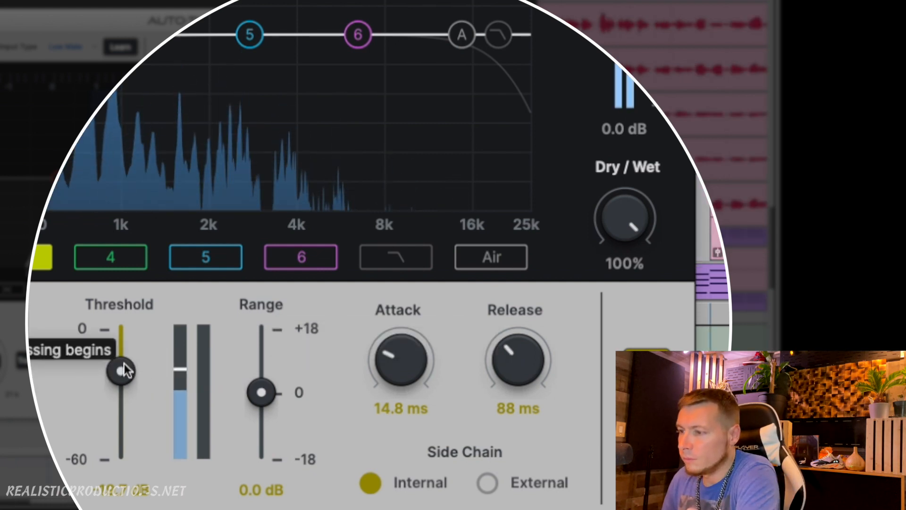
drag(125, 370, 119, 403)
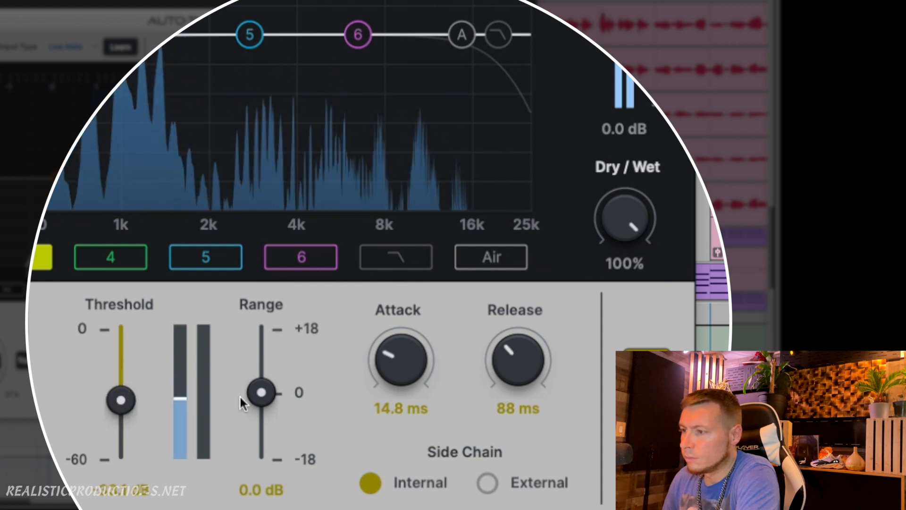
drag(261, 395, 268, 410)
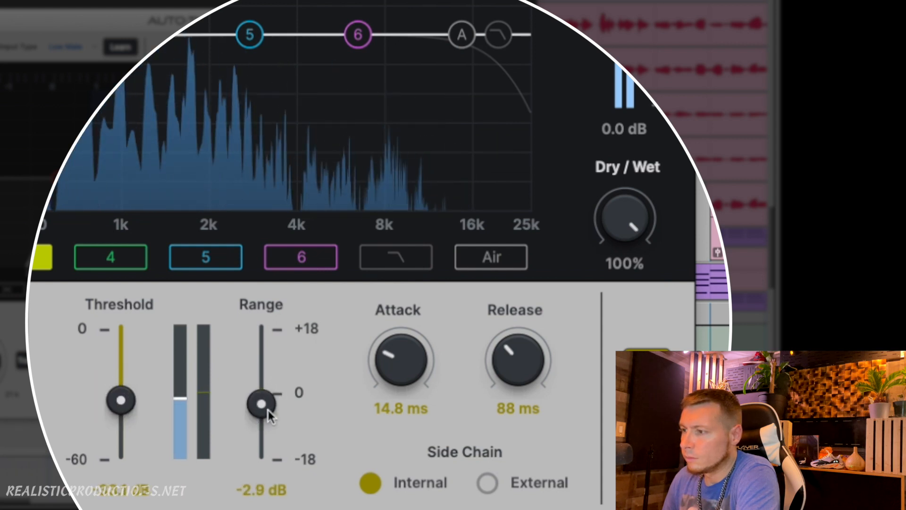
drag(380, 361, 384, 366)
drag(502, 370, 503, 366)
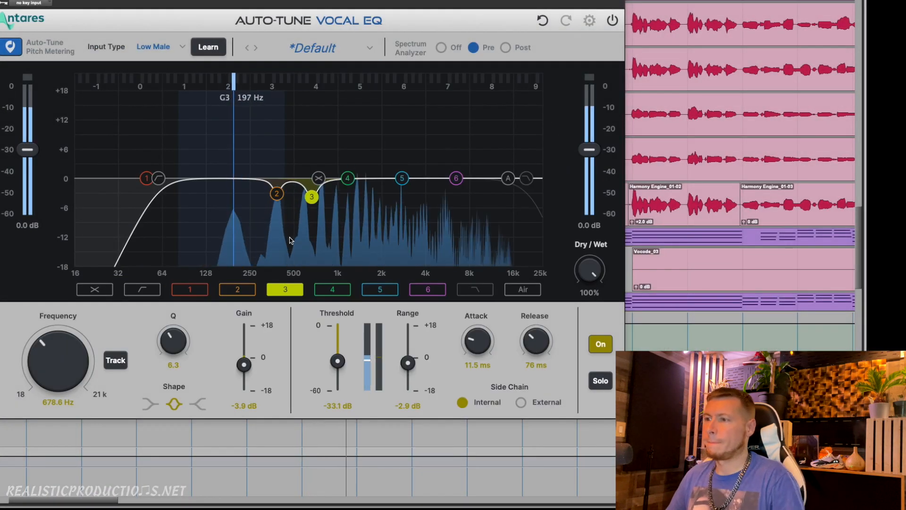
Give band 2 a -33.7 dB threshold and a -3.4 dB range while the vocal plays, and stop playback
click(277, 195)
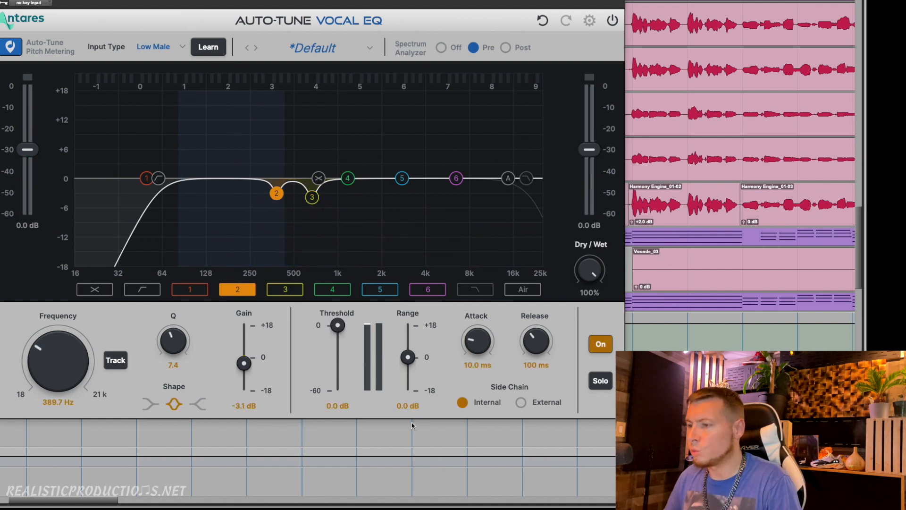
drag(338, 325, 333, 377)
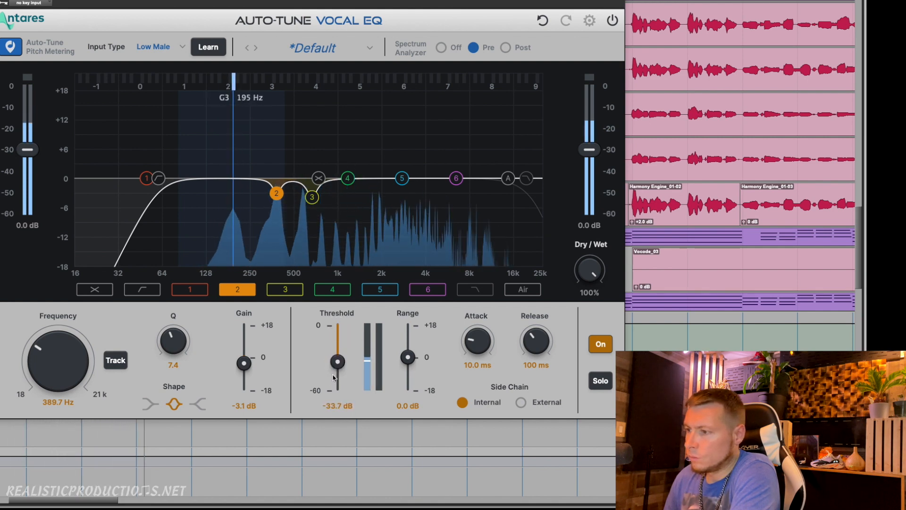
drag(408, 357, 406, 372)
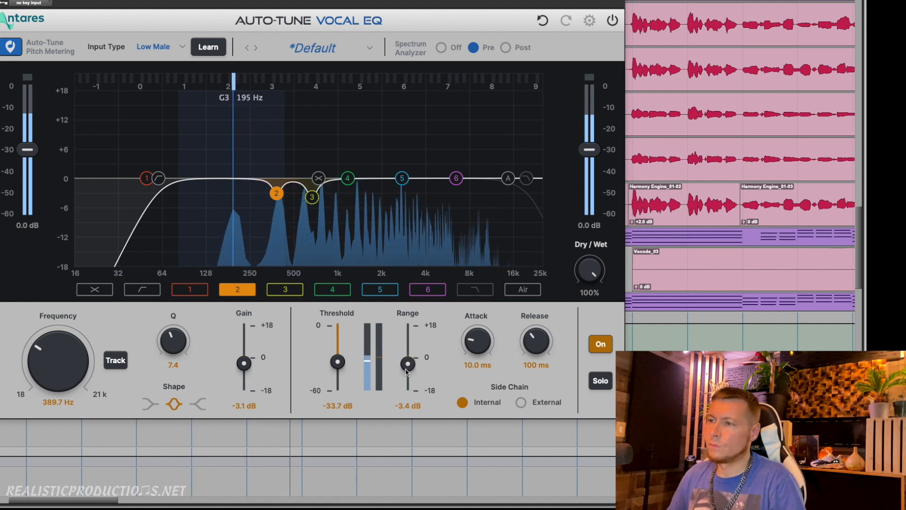
key(space)
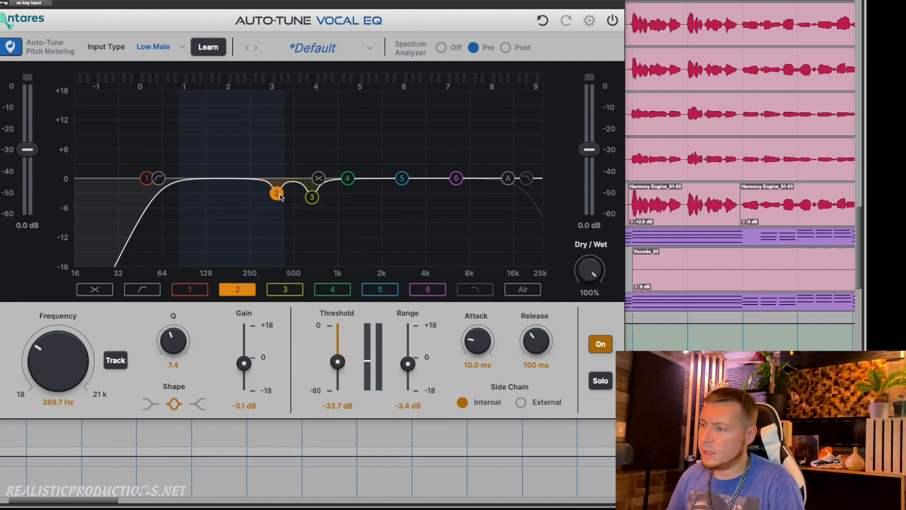
Solo band 2 to hear its filtered range during playback, and turn the solo off
click(601, 381)
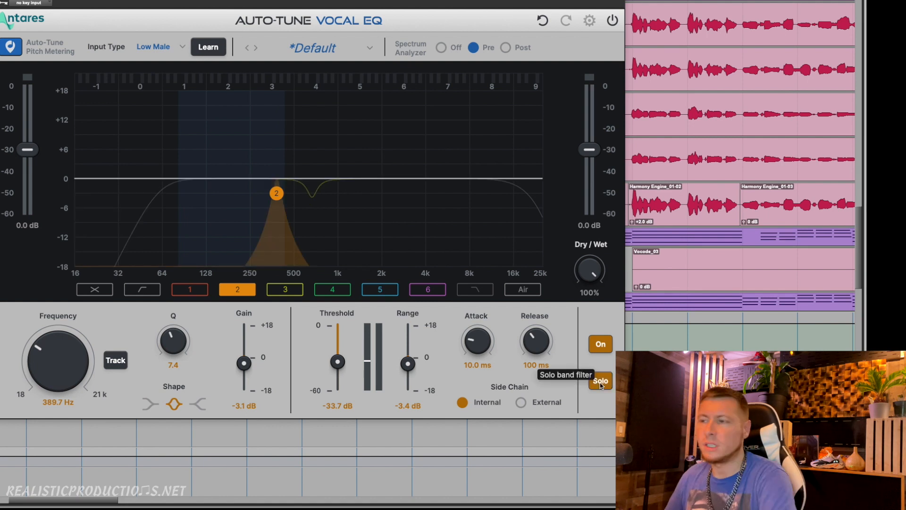
key(space)
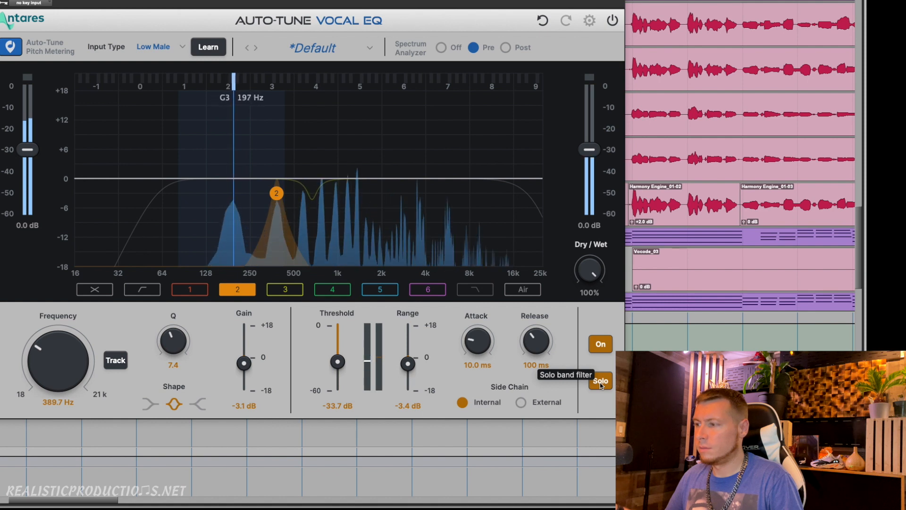
click(600, 382)
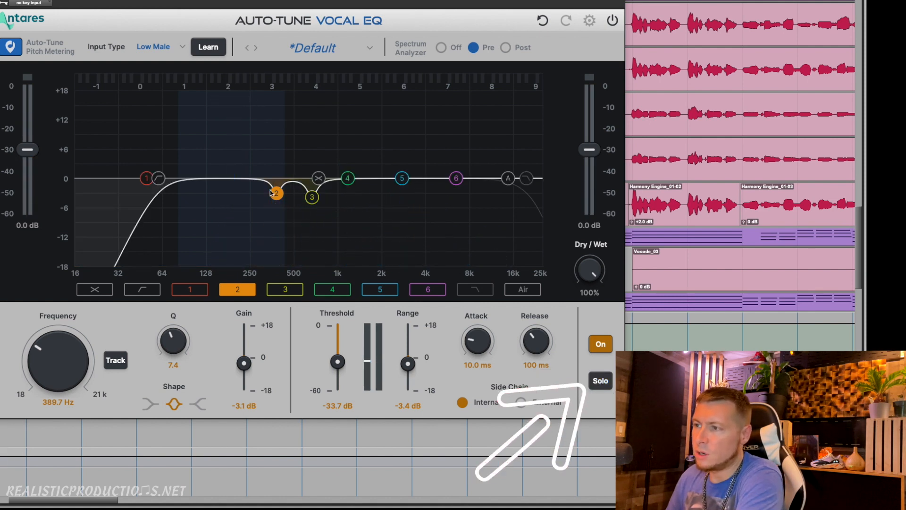
Set band 5's Q to 10.7, sweep it as a boost during playback, and cut about 2.8 dB at about 3665 Hz
click(311, 197)
click(347, 178)
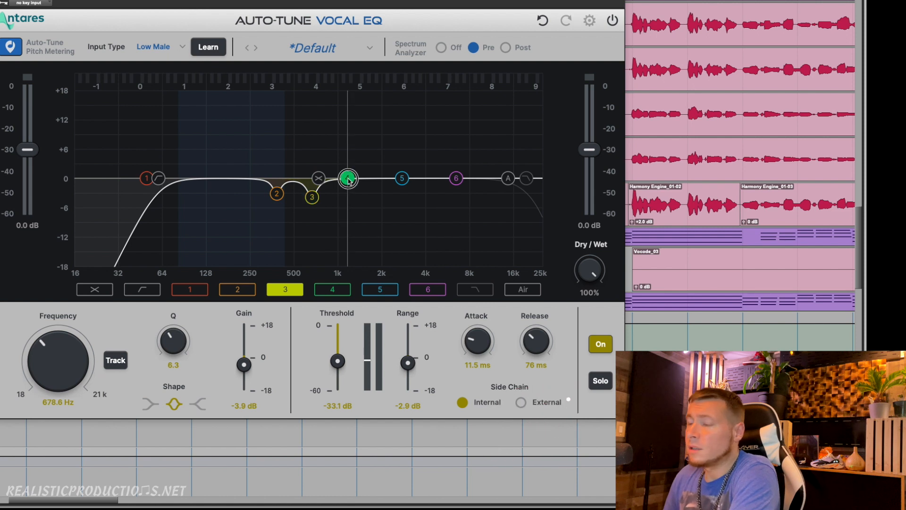
drag(402, 180, 403, 186)
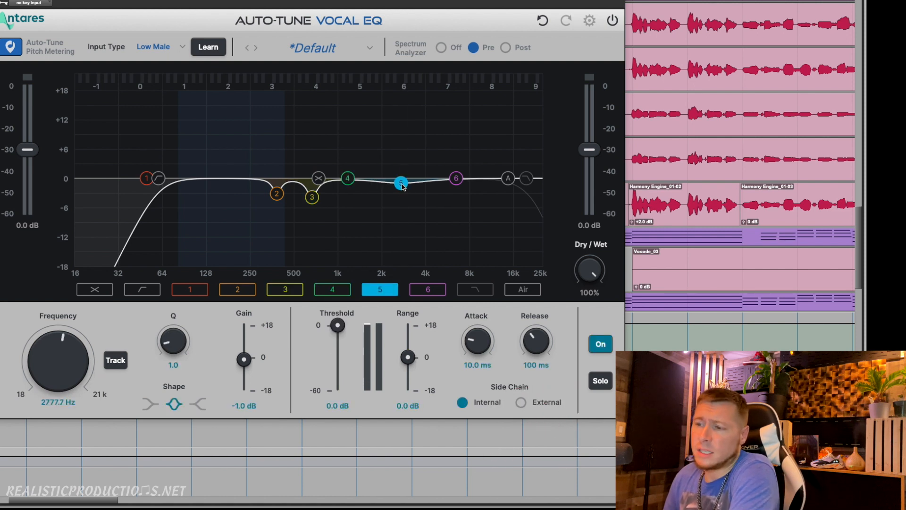
drag(179, 341, 178, 320)
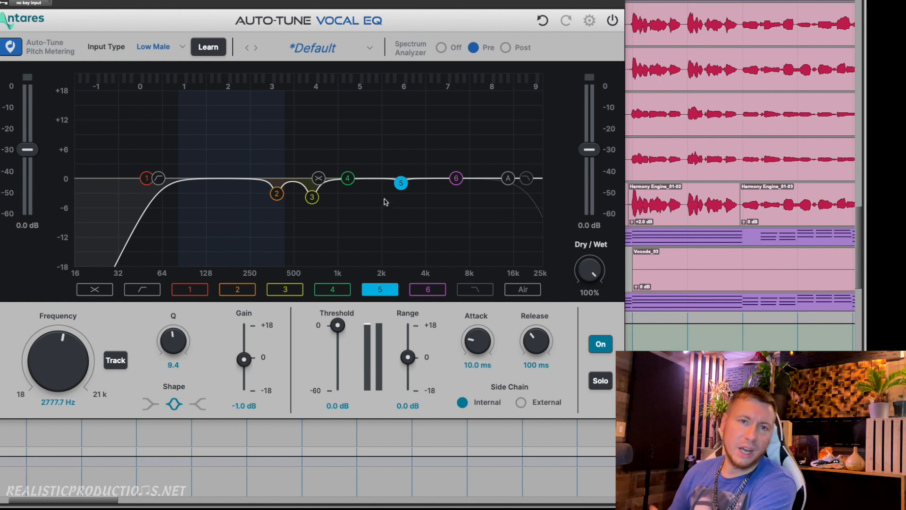
drag(403, 187, 417, 123)
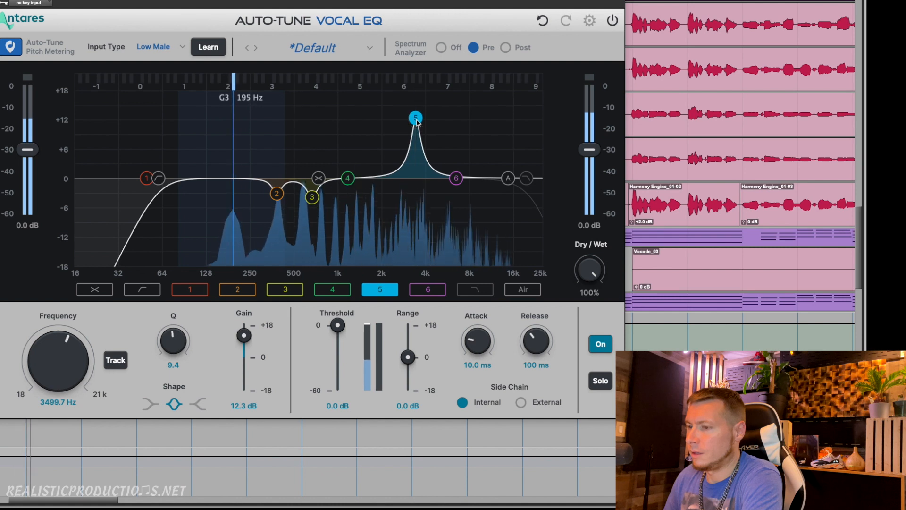
drag(175, 346, 176, 342)
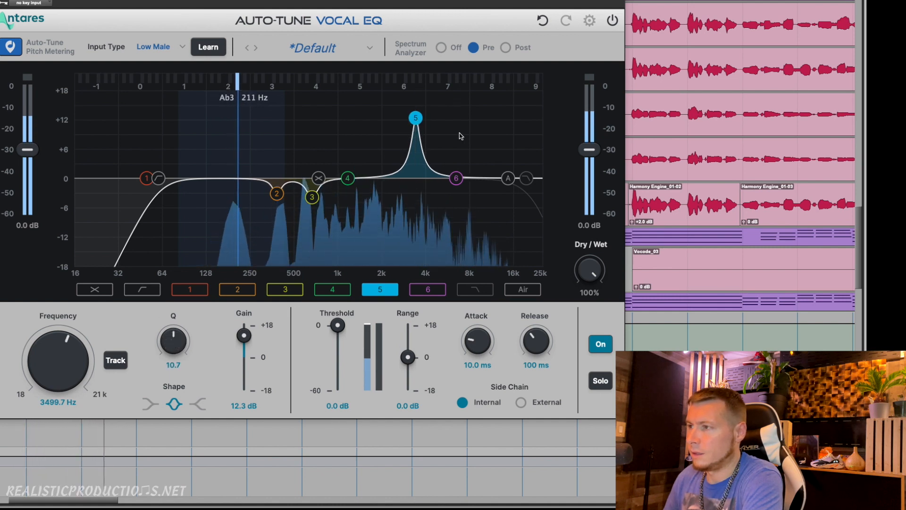
mouse_move(415, 118)
mouse_down()
mouse_move(397, 118)
mouse_move(442, 116)
mouse_move(402, 115)
mouse_move(420, 114)
mouse_up()
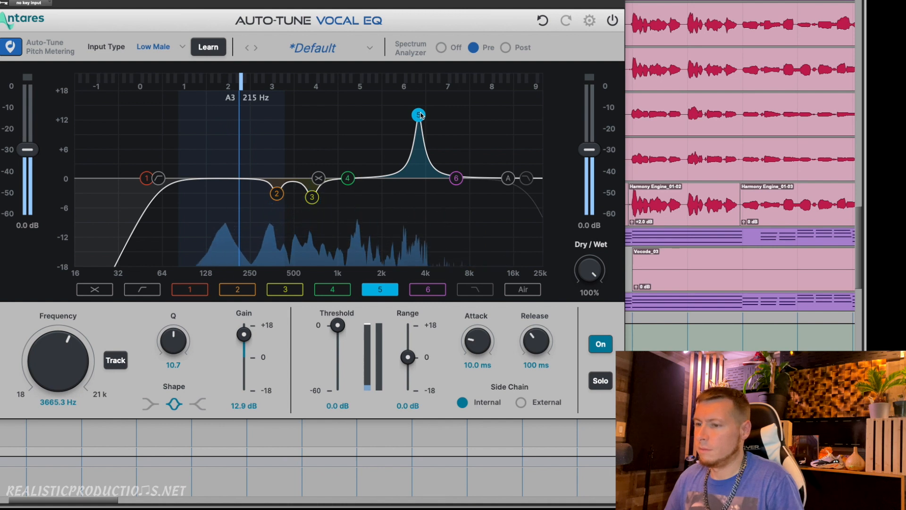
drag(420, 115, 414, 191)
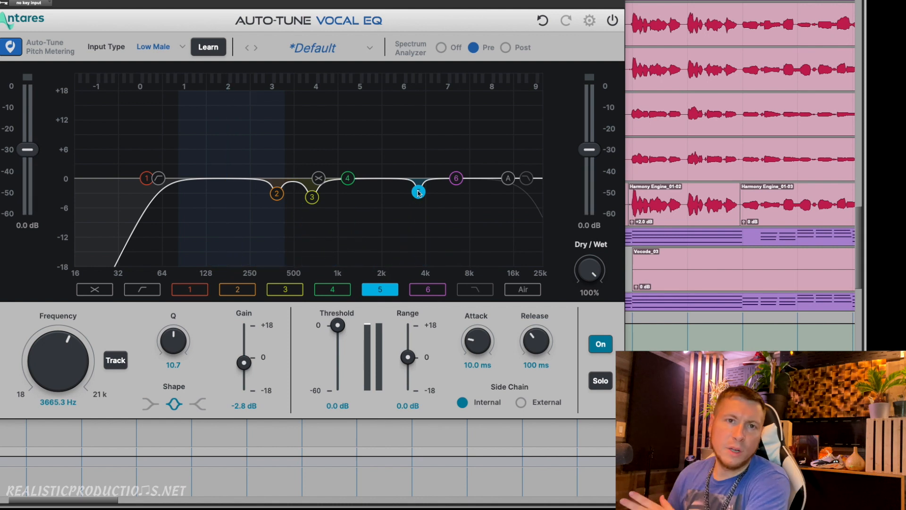
Set band 5's dynamics to a -36.4 dB threshold, -3.0 dB range and 8.1 ms attack, and adjust its release while the vocal plays
drag(338, 325, 335, 363)
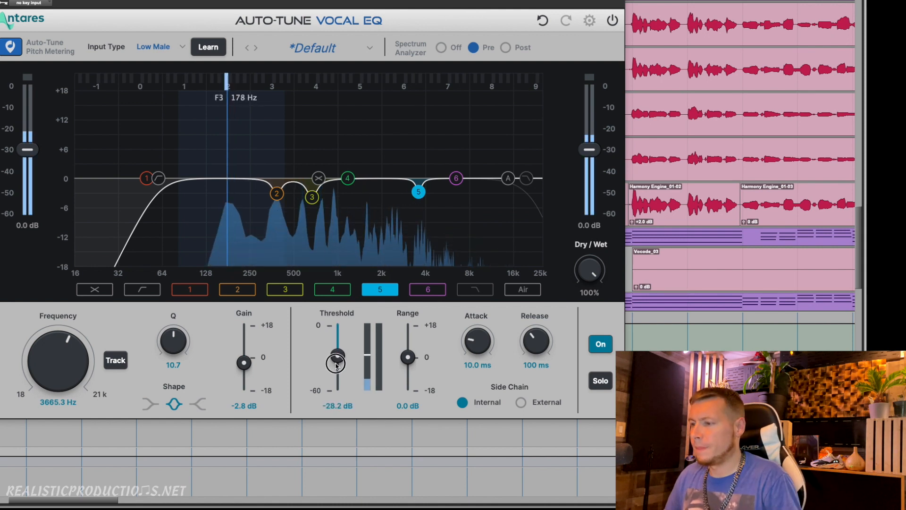
drag(407, 364, 407, 369)
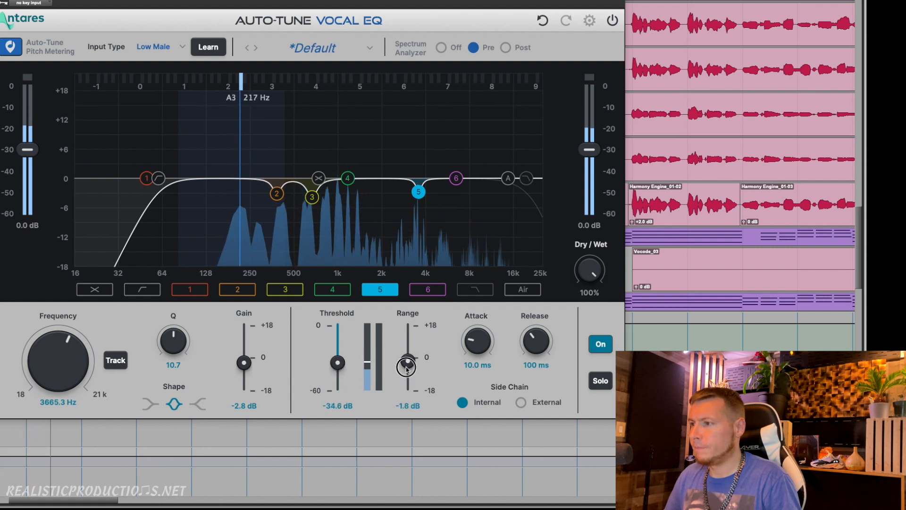
drag(339, 364, 339, 366)
drag(407, 363, 407, 364)
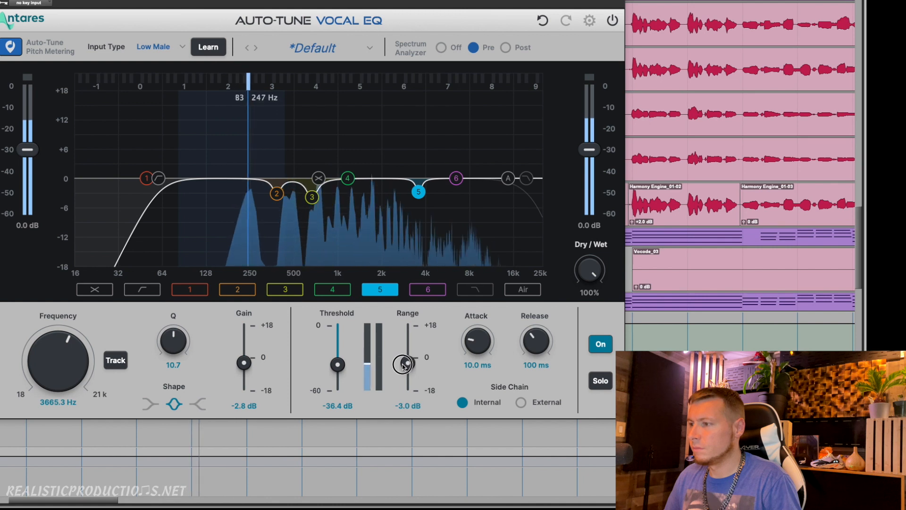
drag(476, 346, 475, 351)
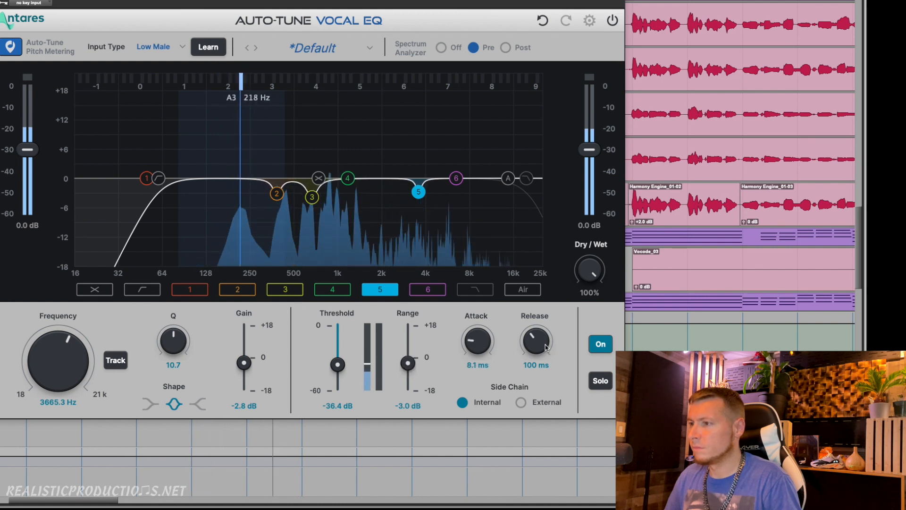
drag(541, 345, 542, 351)
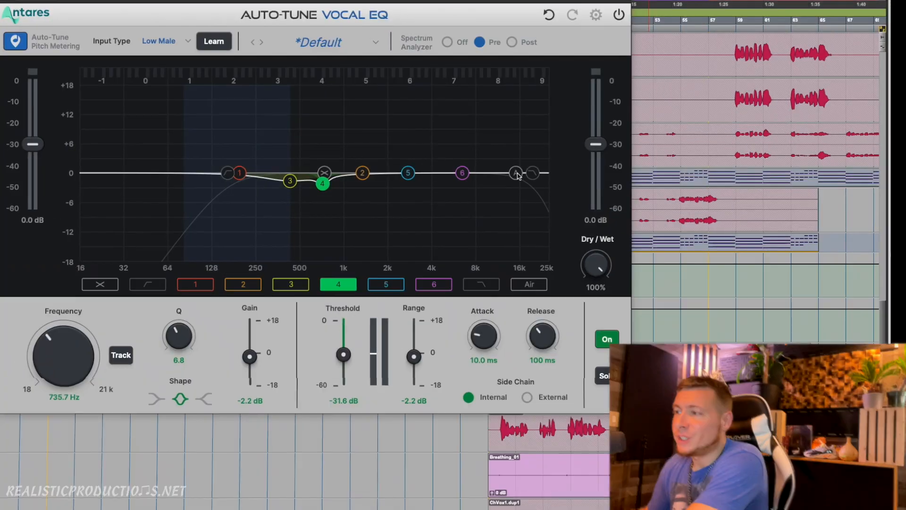
Raise the Air band to a boost of about 2.7 dB and push its frequency up to 40000 Hz
drag(518, 176, 519, 169)
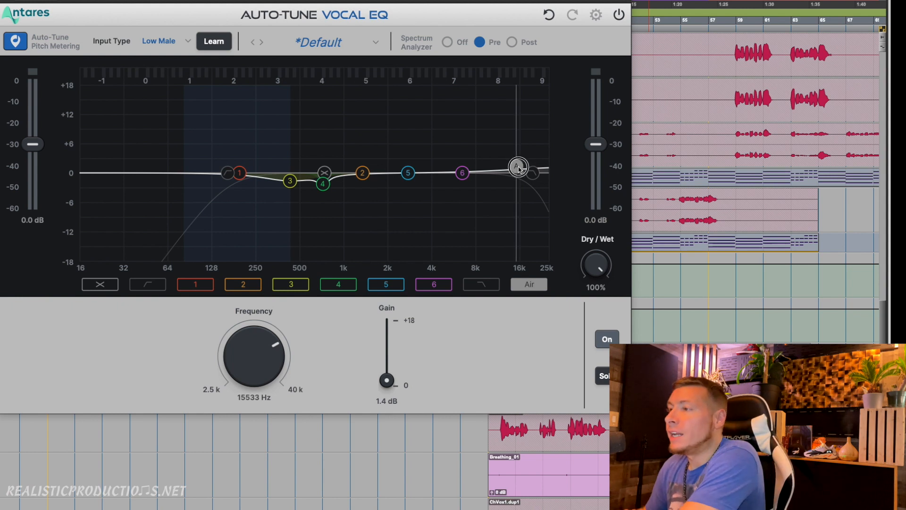
drag(519, 169, 528, 164)
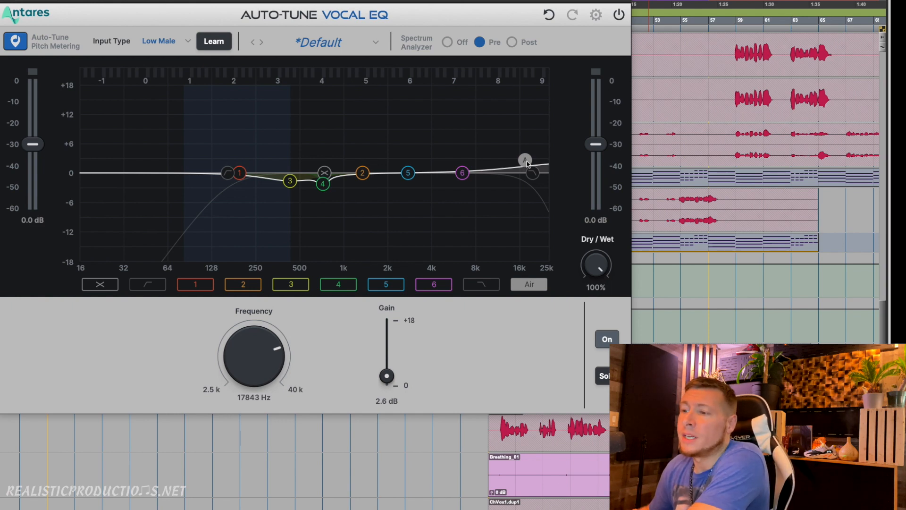
drag(253, 371, 261, 365)
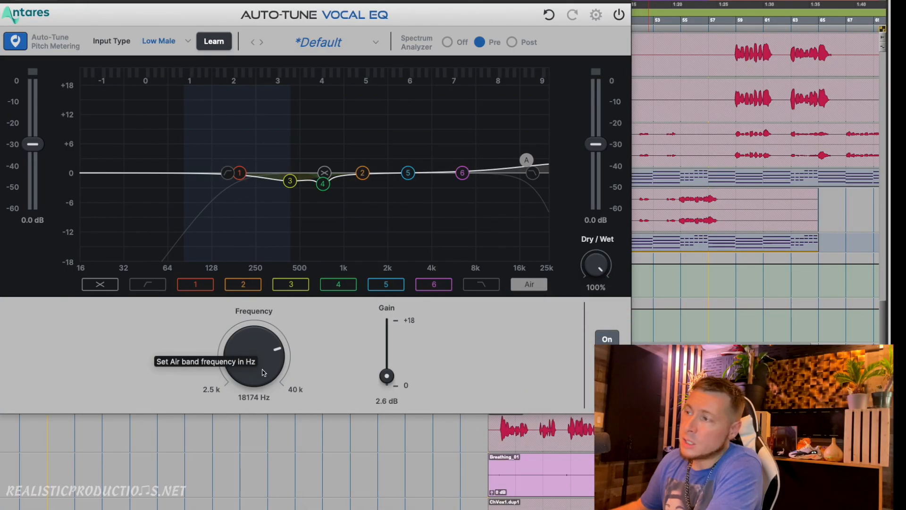
drag(530, 162, 563, 160)
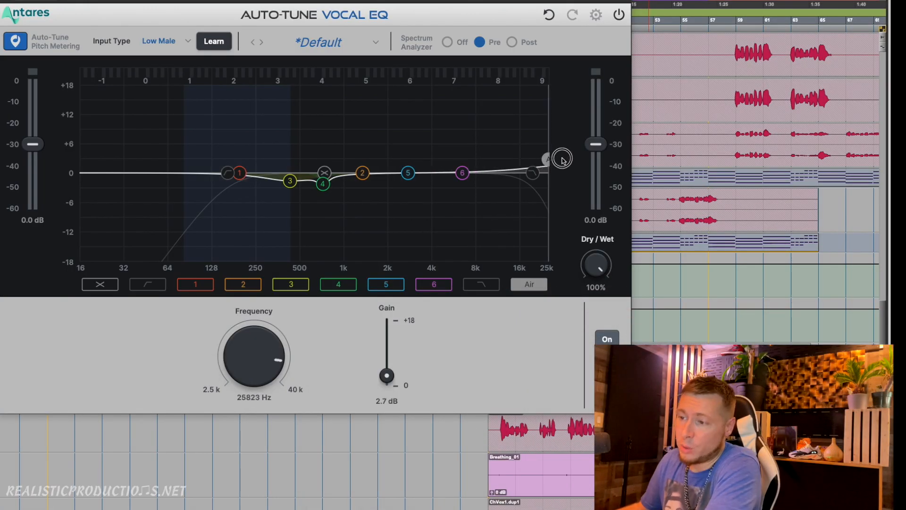
drag(272, 344, 282, 323)
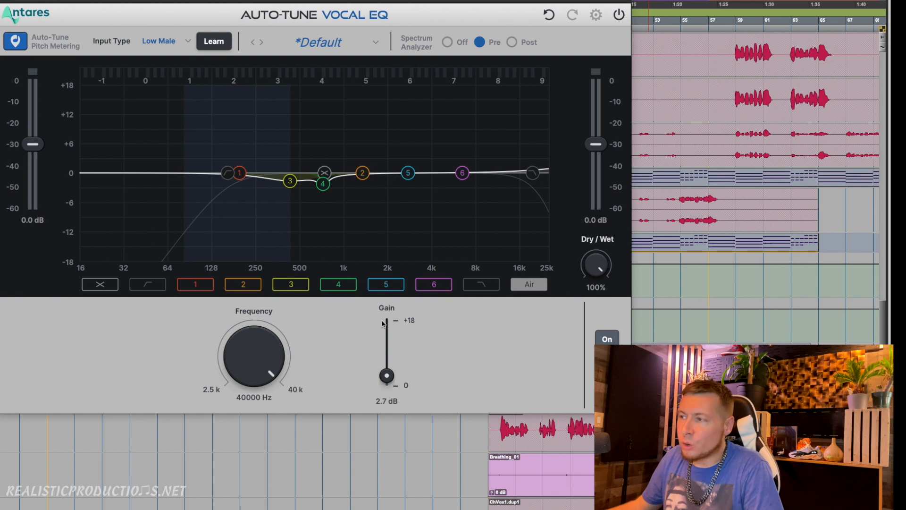
Move the Air band to about 6683 Hz with a boost of about 3.2 dB
click(533, 172)
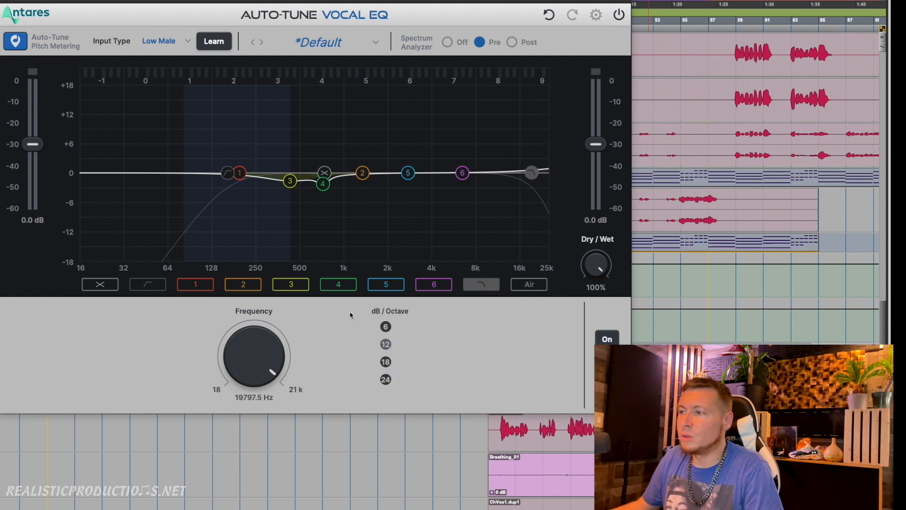
click(521, 283)
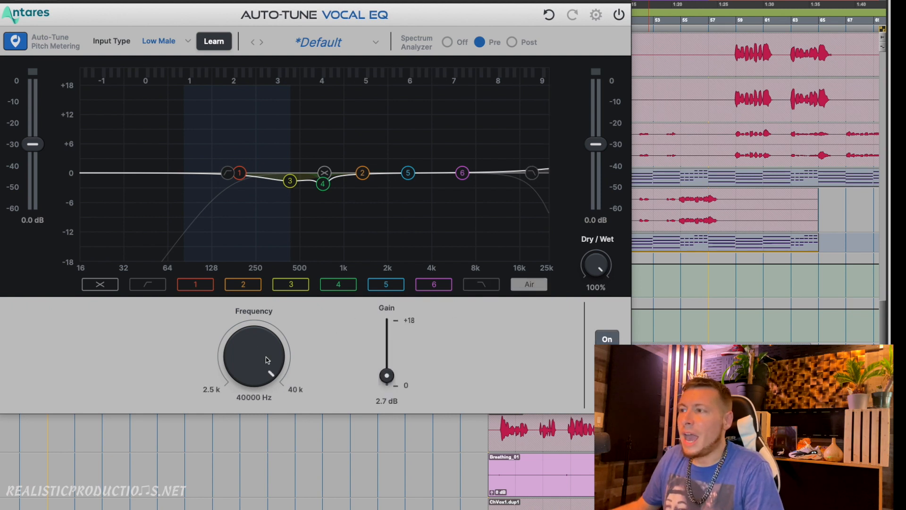
drag(254, 378, 254, 405)
drag(540, 170, 597, 149)
drag(582, 183, 508, 161)
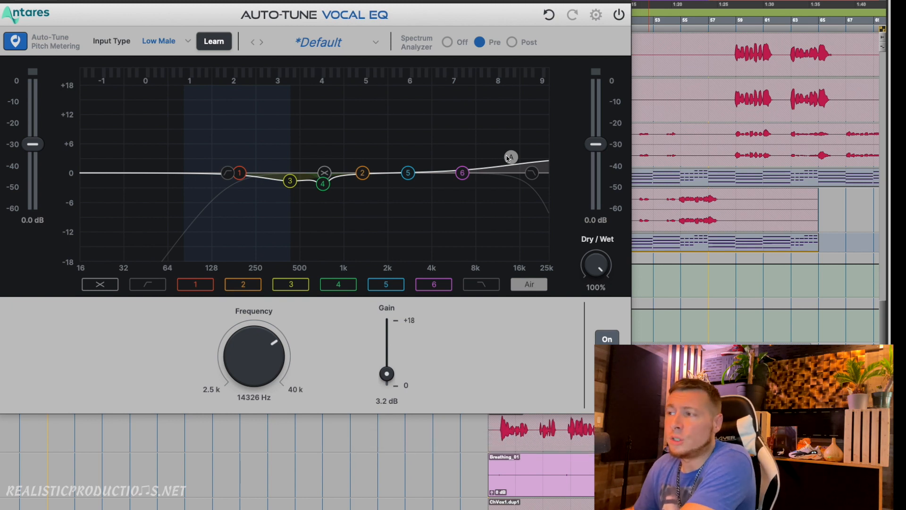
drag(508, 158, 533, 161)
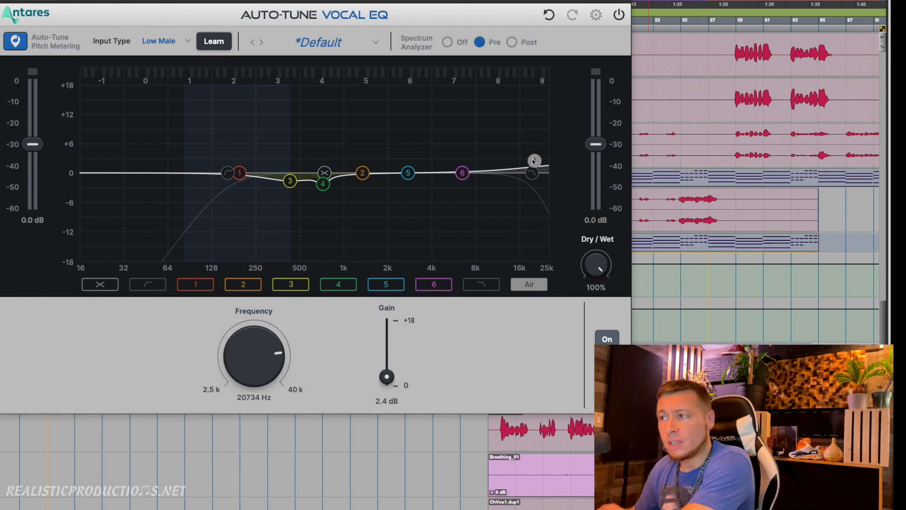
drag(533, 161, 463, 157)
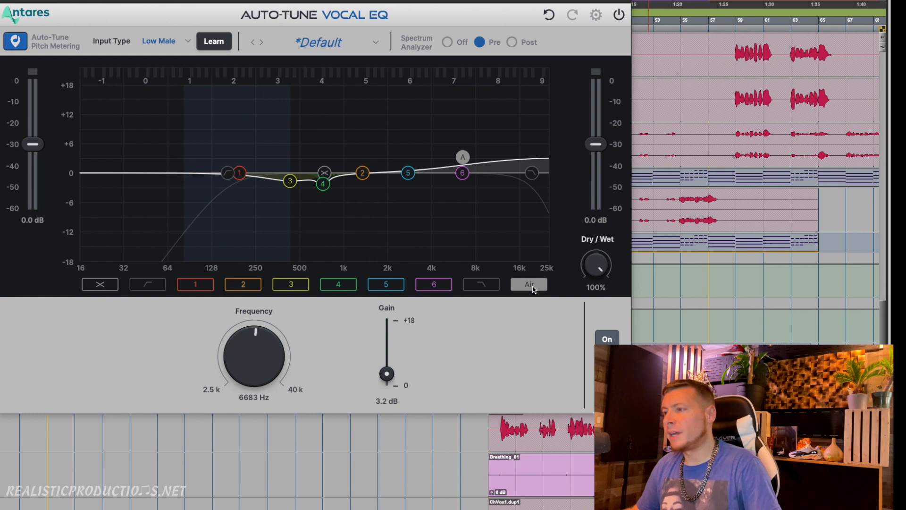
Bypass the Air band during playback to compare the sound, and re-enable it
click(609, 340)
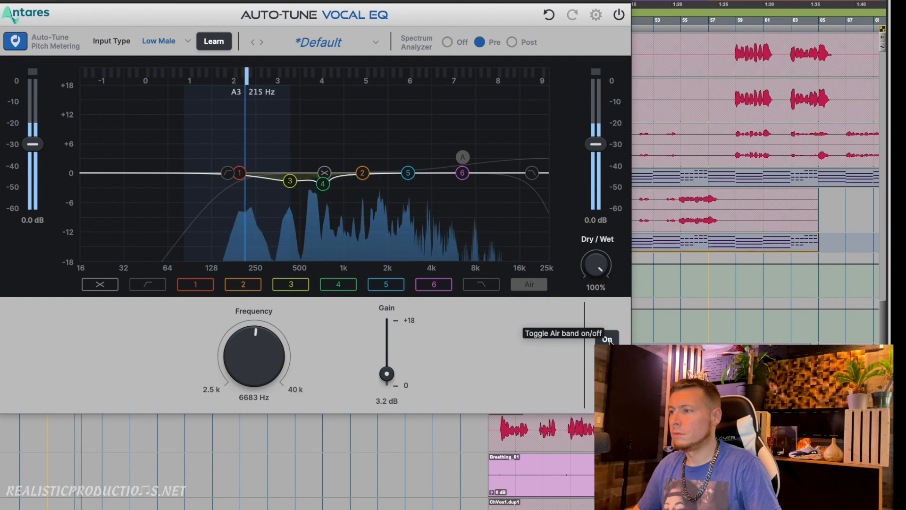
click(609, 340)
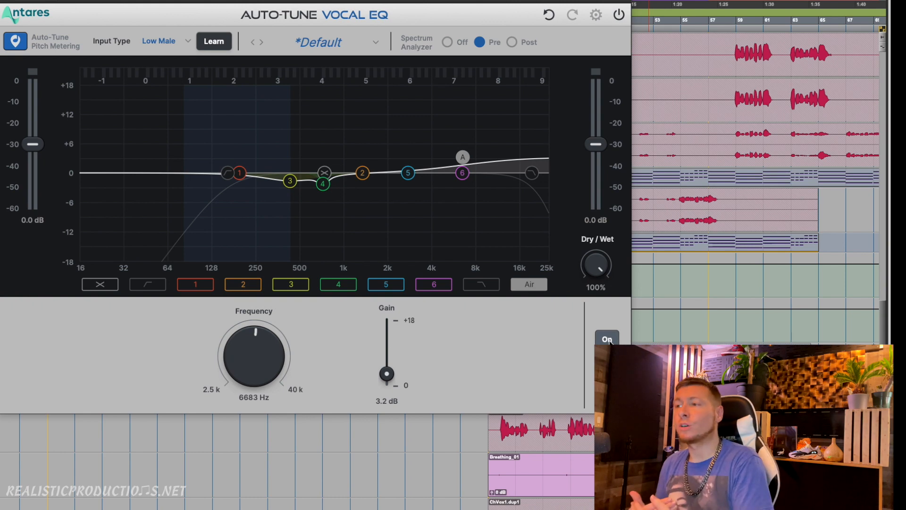
Select band 2 and enable pitch tracking on it
click(239, 173)
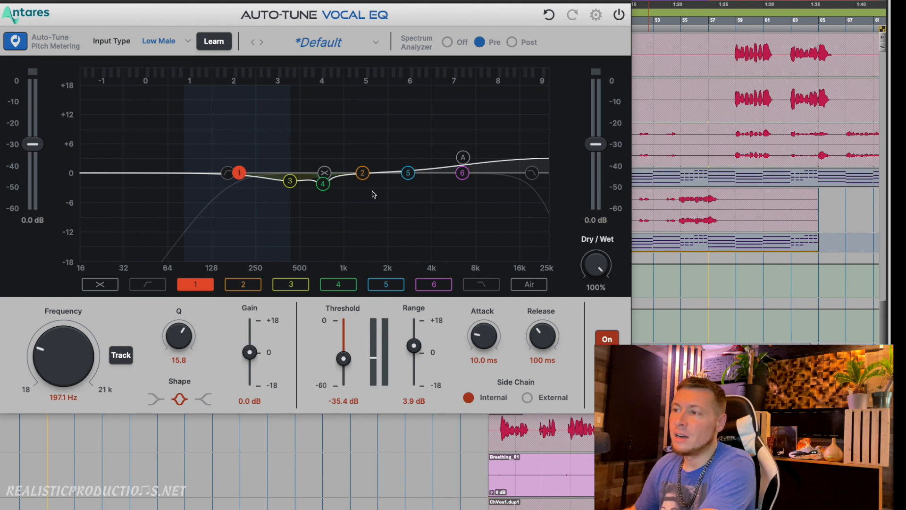
click(363, 173)
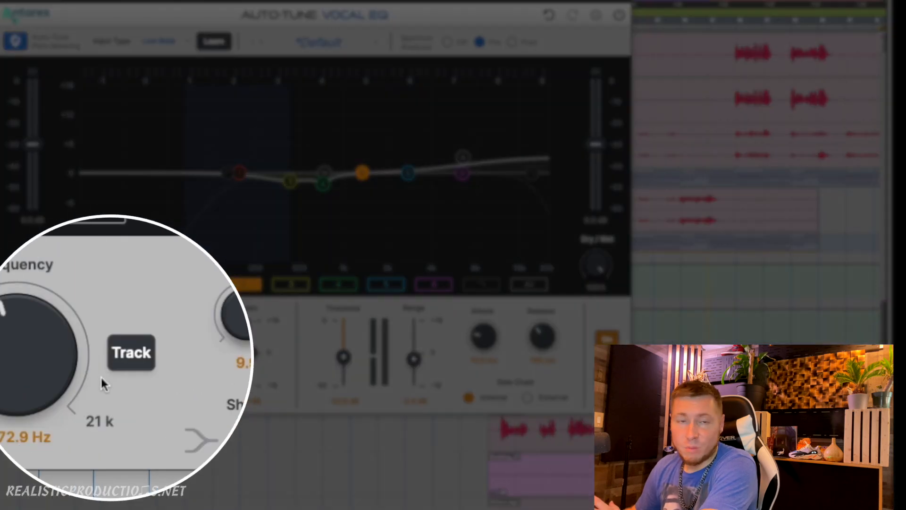
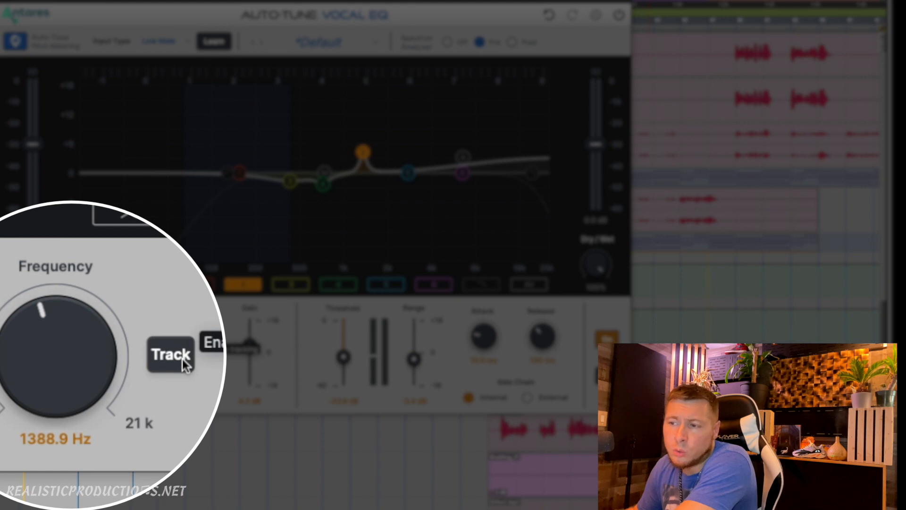
click(182, 358)
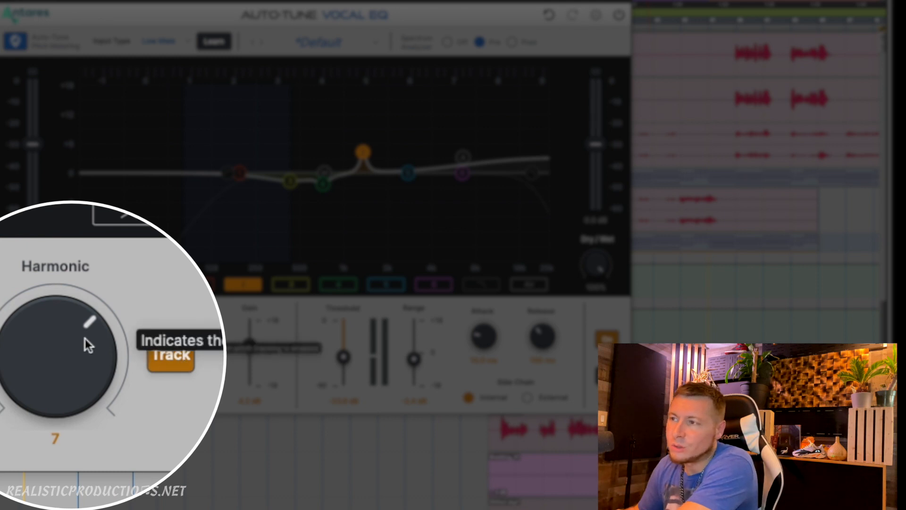
Try harmonics 1, 4 and 7 for tracked band 2, and return it to harmonic 1 for playback
drag(78, 349, 78, 425)
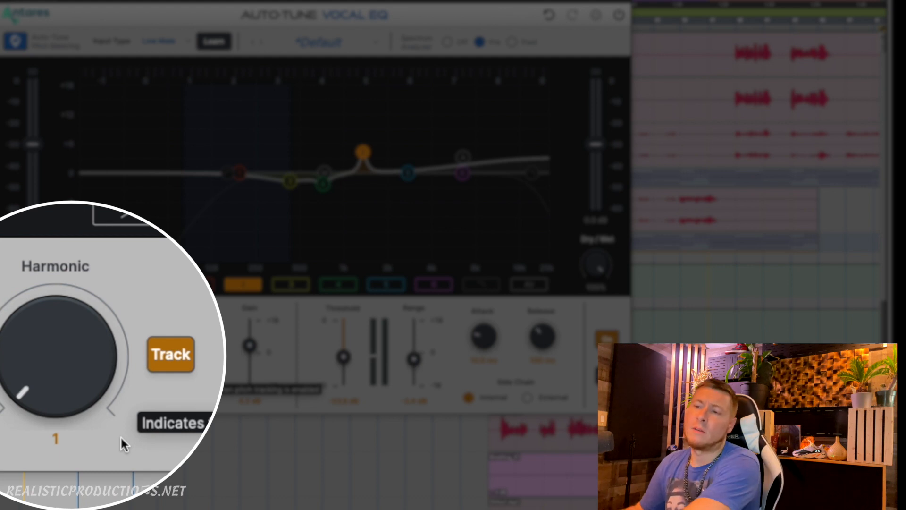
drag(89, 384, 83, 321)
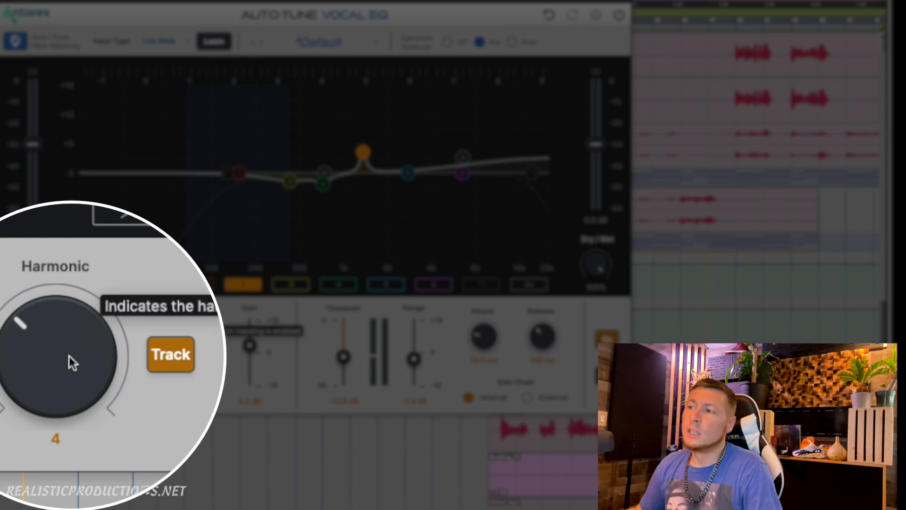
drag(70, 354, 83, 311)
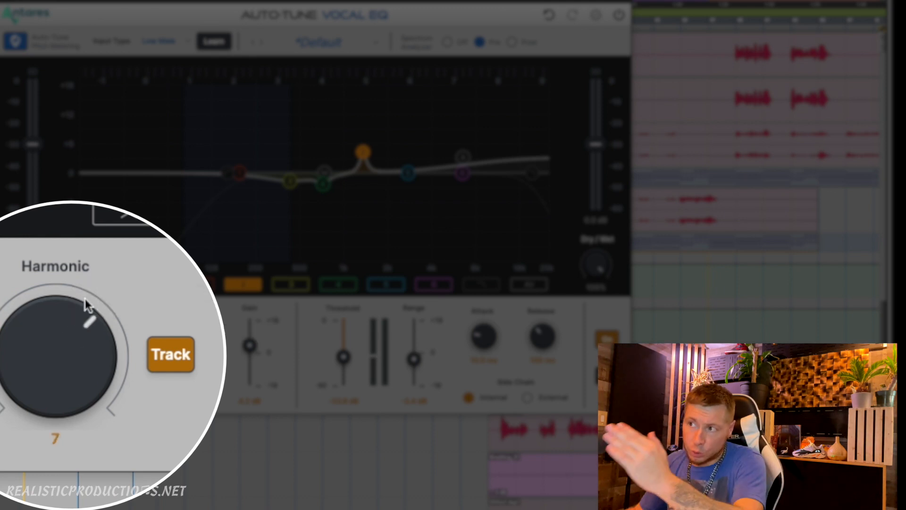
drag(84, 318, 84, 359)
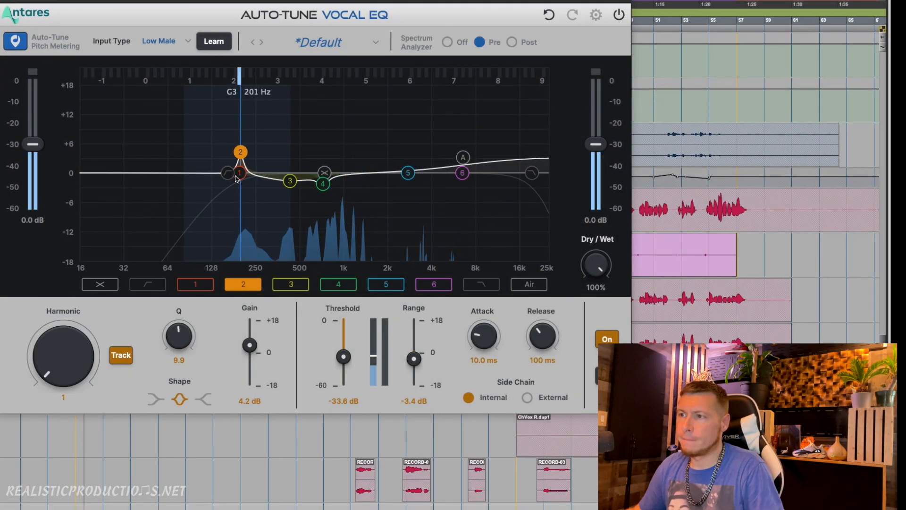
Set band 2's tracked harmonic to 8 and play the vocal
drag(93, 333, 89, 299)
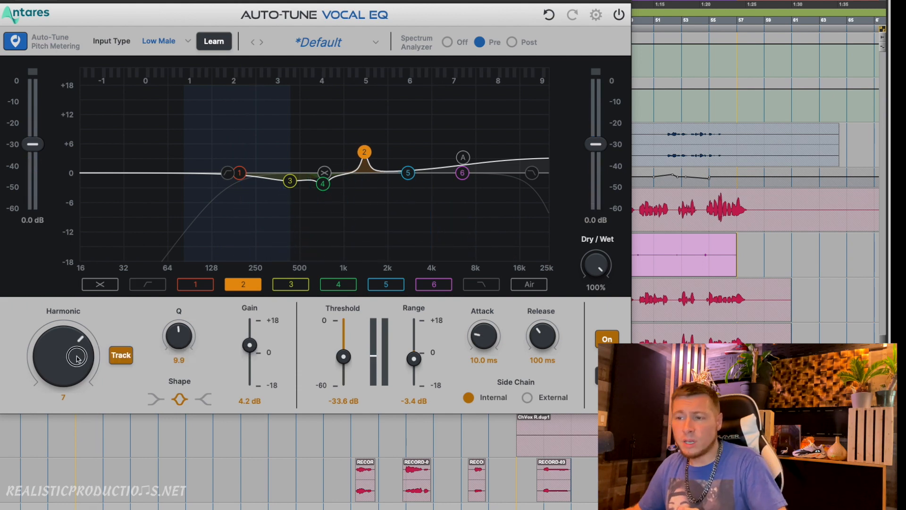
drag(76, 358, 79, 354)
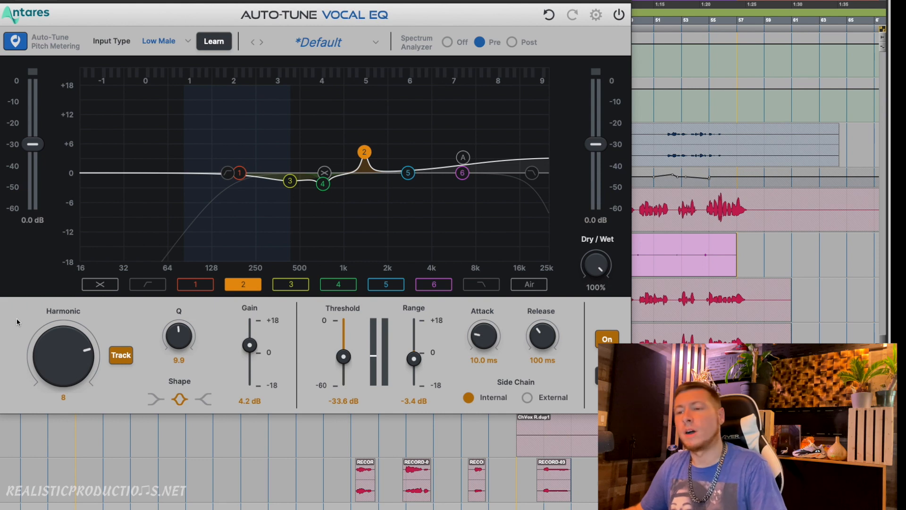
key(space)
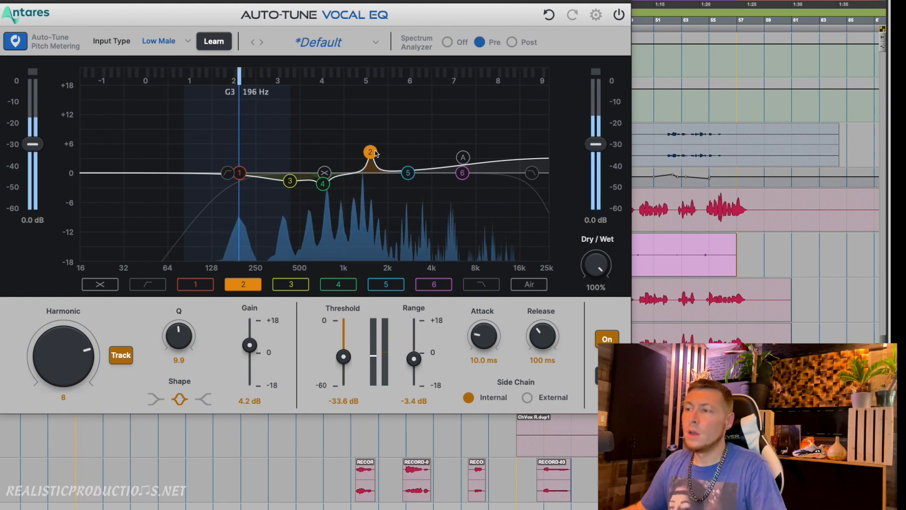
Boost band 2's gain to 11.3 dB and play the vocal to hear the exaggerated tracked harmonic
key(space)
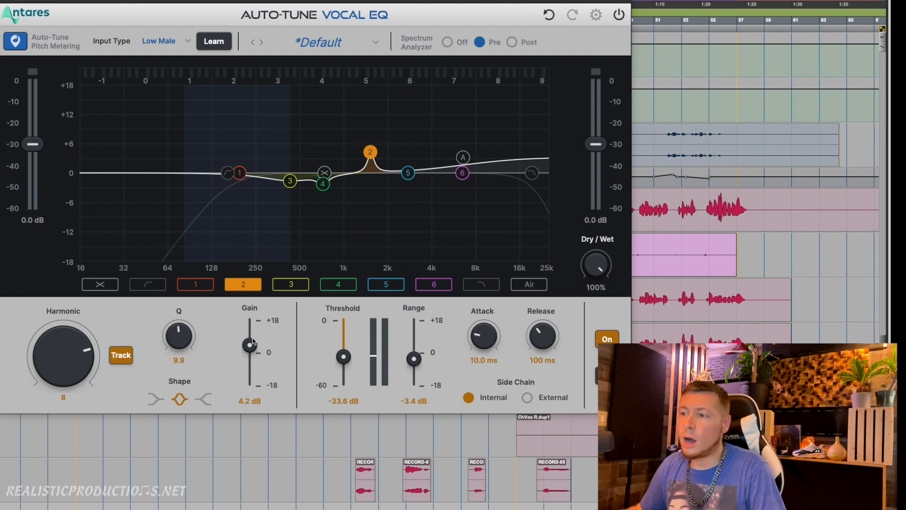
drag(250, 345, 253, 330)
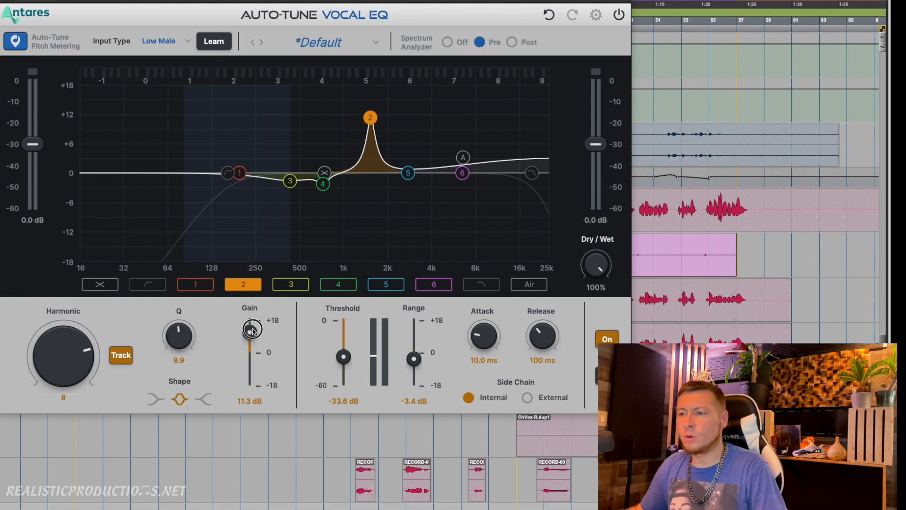
key(space)
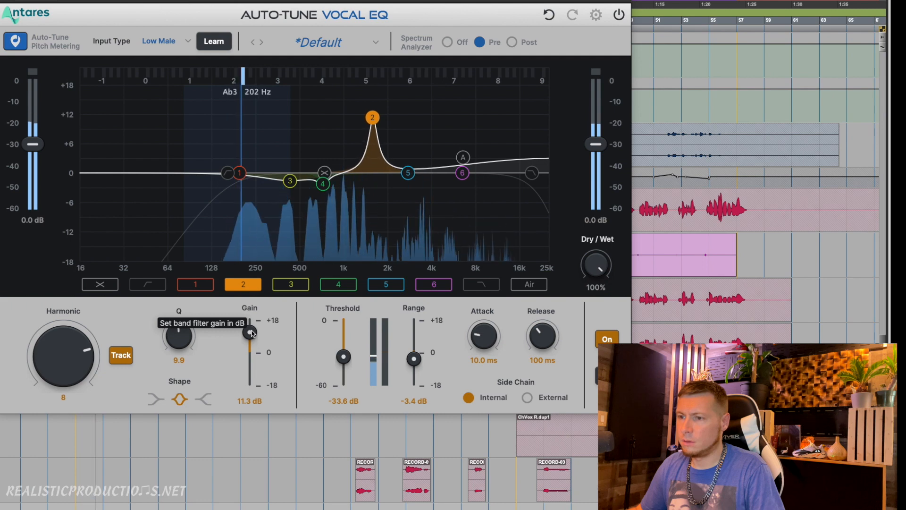
key(space)
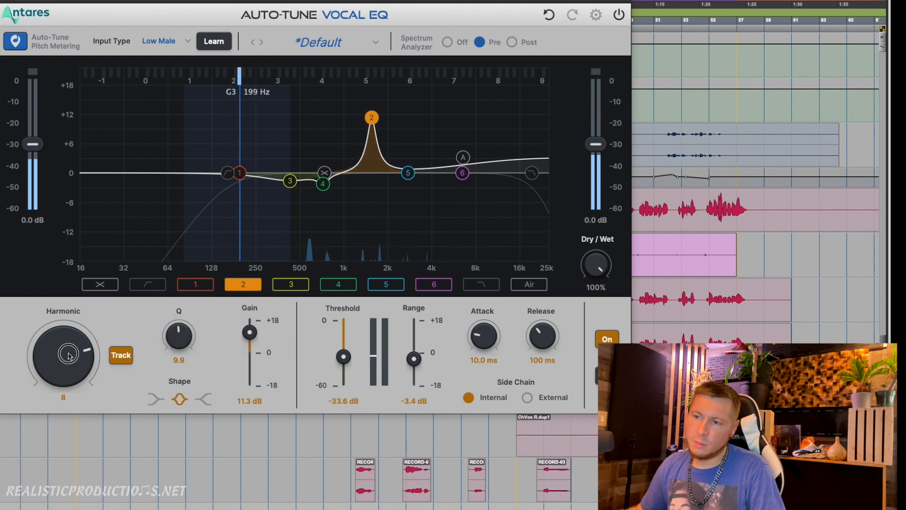
Set band 2's tracked harmonic to 9 and listen to the vocal
drag(67, 357, 74, 349)
key(space)
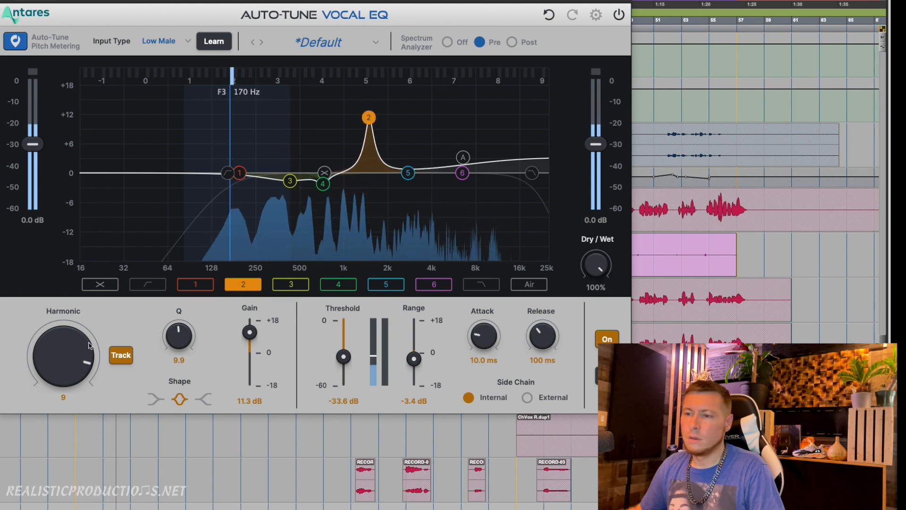
key(space)
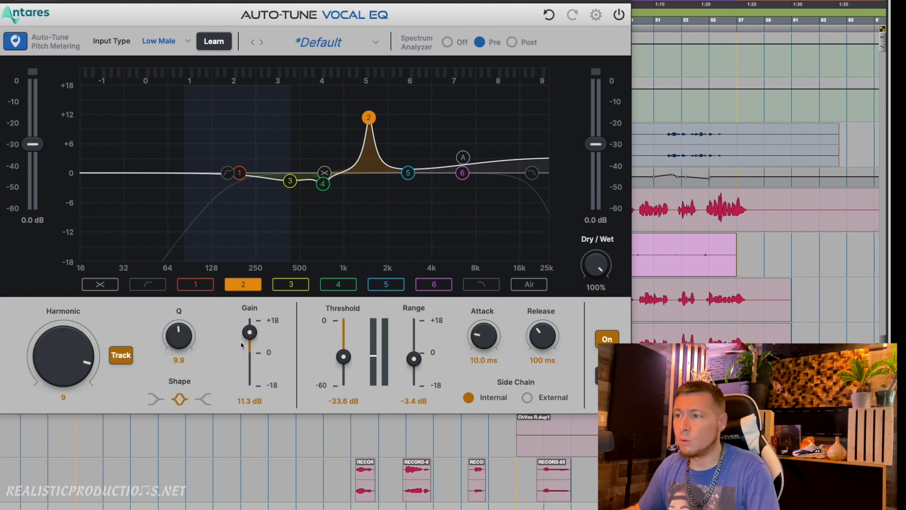
Narrow band 2 to a Q of 11.2 and set its gain to a -2.8 dB cut
drag(190, 347, 190, 341)
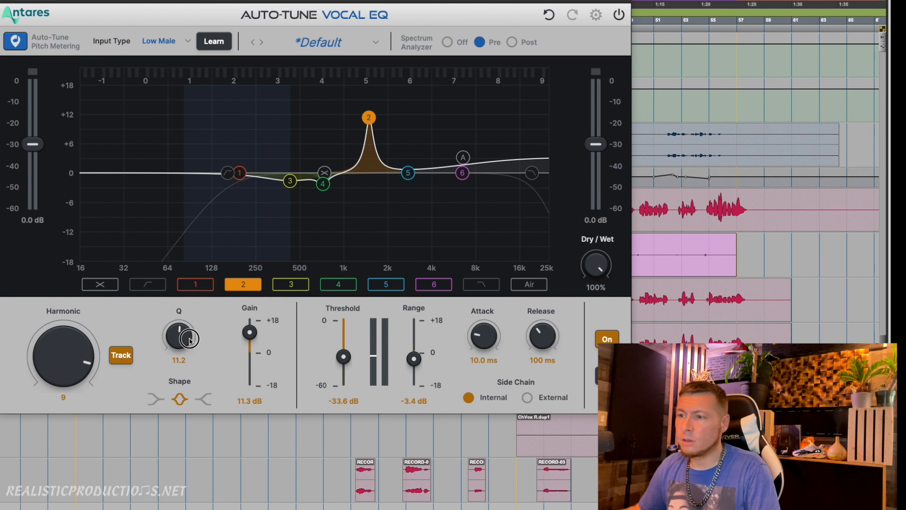
drag(254, 337, 251, 373)
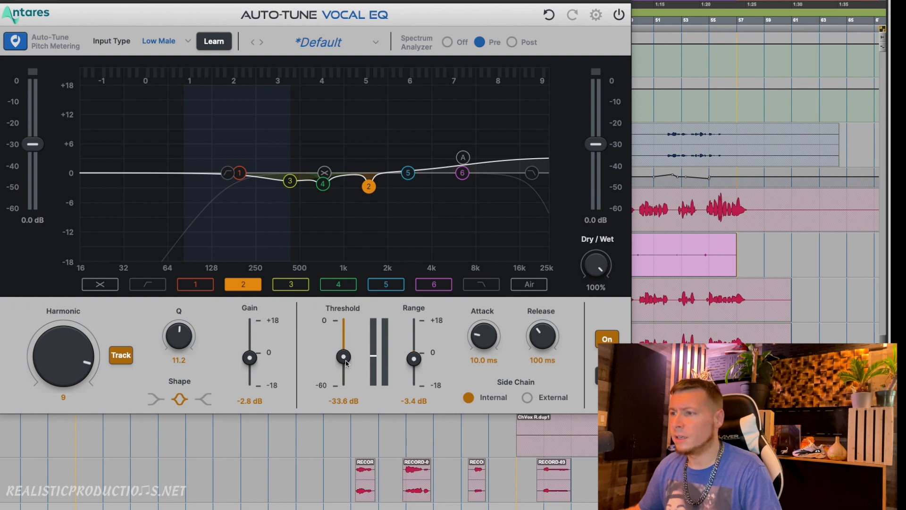
Tune band 2's dynamics during playback, with the threshold at -36.1 dB, the attack at 8.7 ms and a slightly adjusted release
key(space)
drag(344, 360, 344, 362)
drag(484, 335, 484, 337)
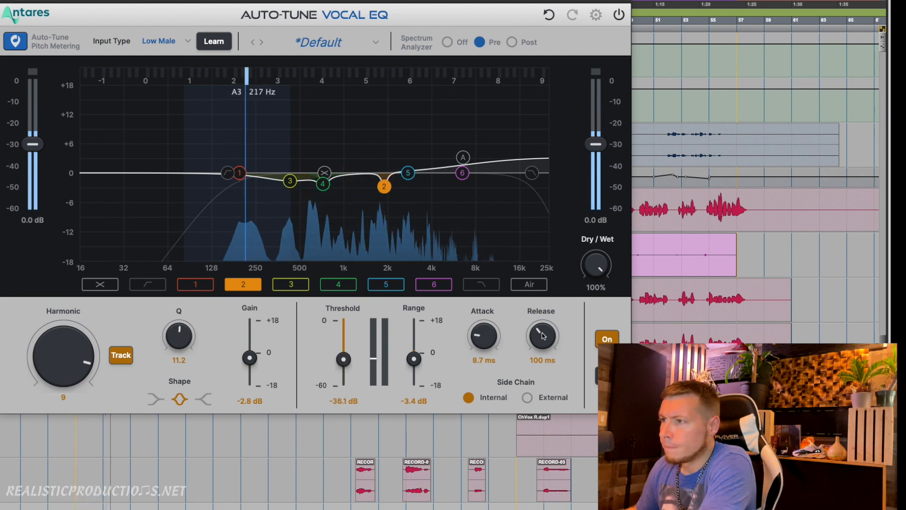
drag(542, 336, 543, 338)
drag(344, 360, 344, 360)
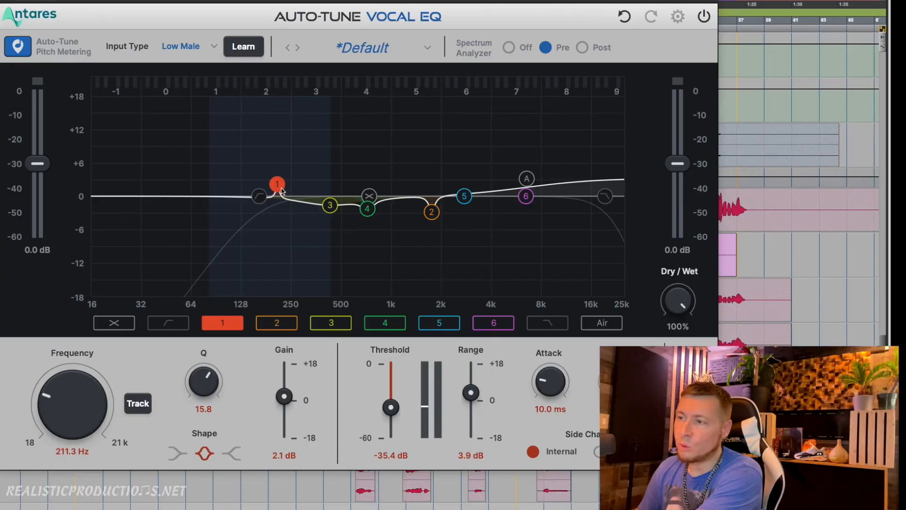
Raise band 1's gain to 5.7 dB and narrow its Q to 17.9
drag(280, 188, 279, 168)
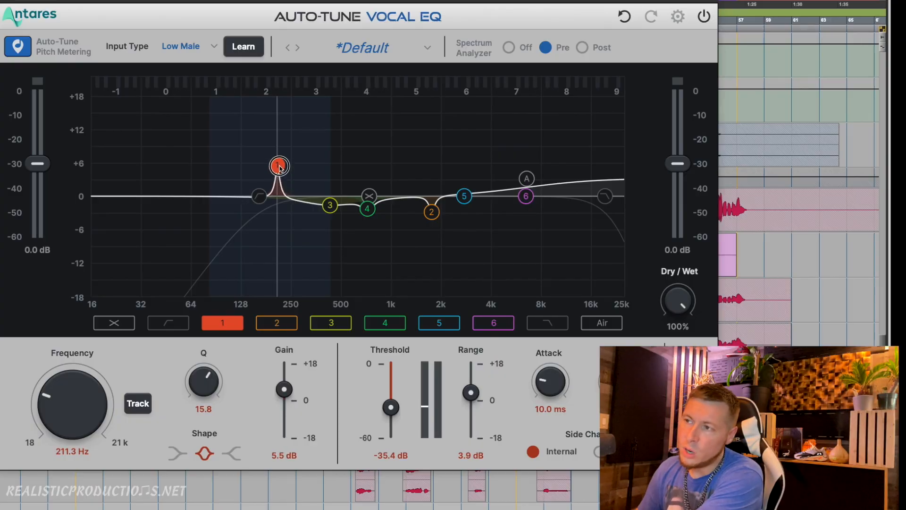
scroll(213, 382, up, 4)
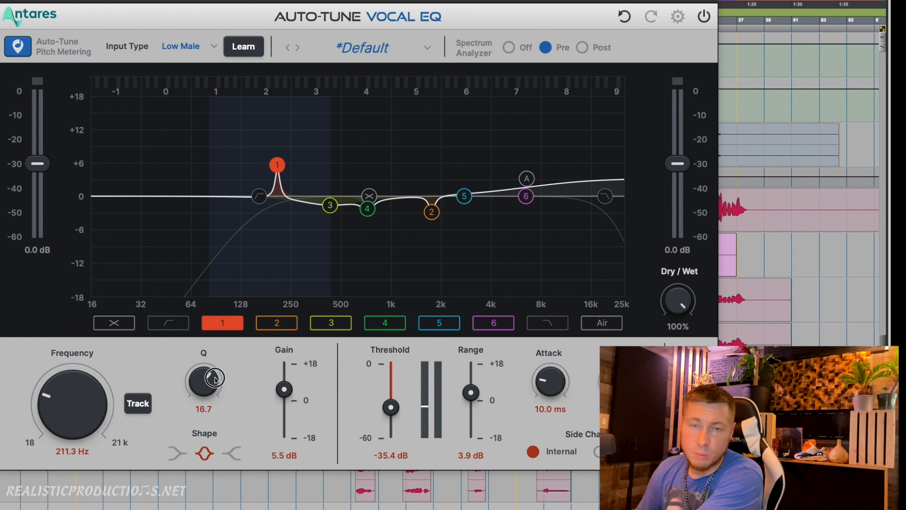
scroll(215, 381, down, 1)
scroll(216, 381, up, 2)
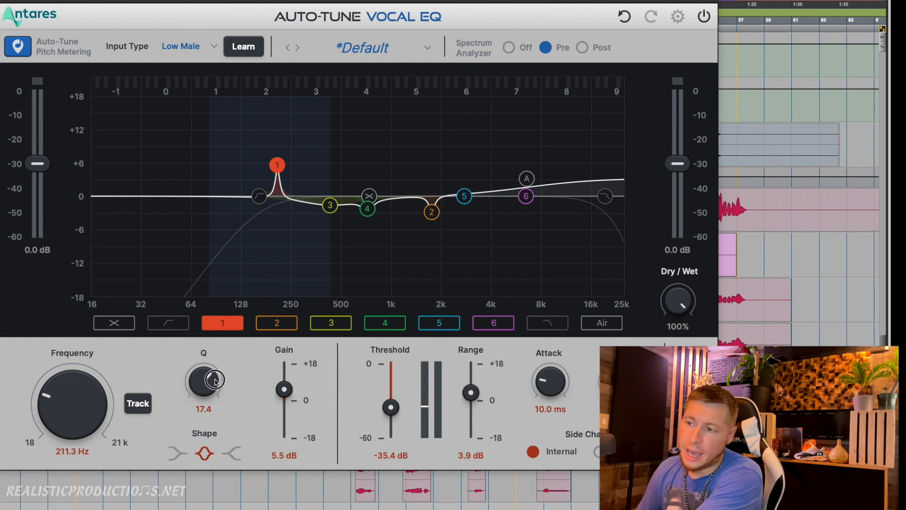
scroll(216, 382, up, 1)
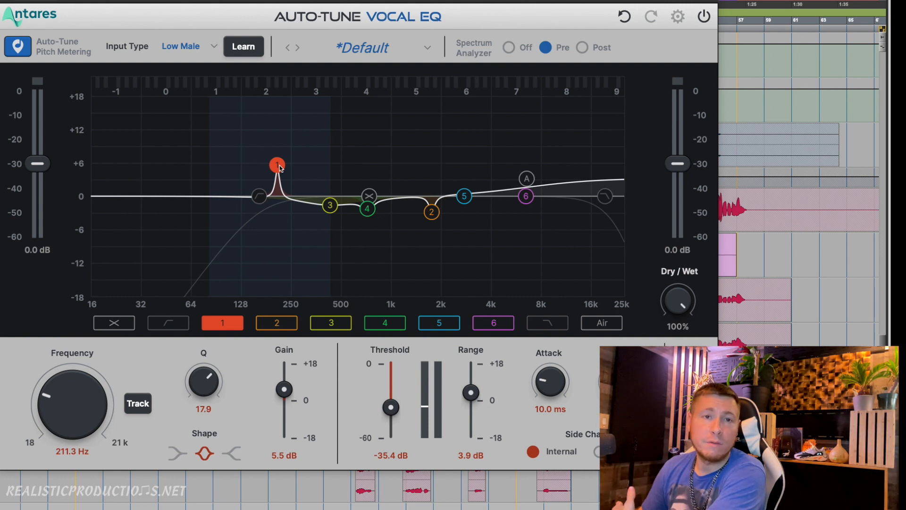
drag(277, 167, 277, 165)
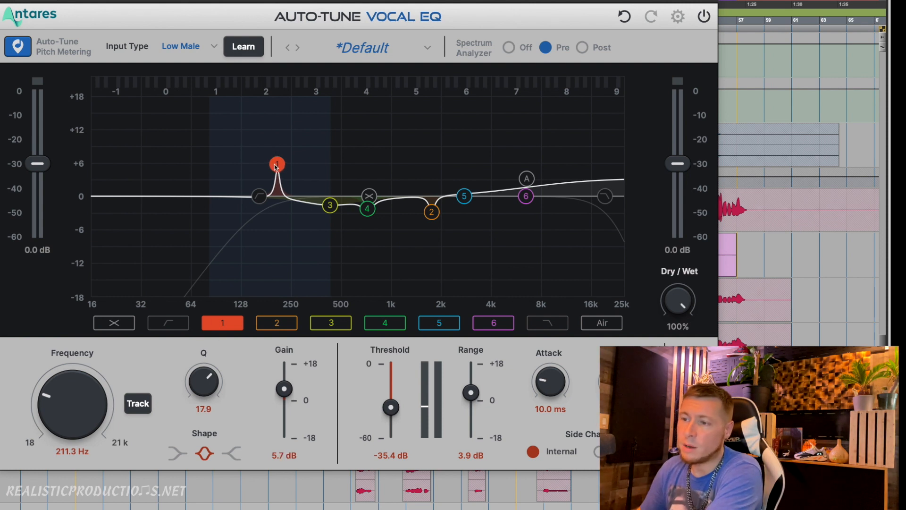
Enable pitch tracking on band 1 and try gains of 12.6 dB and 3.7 dB on it with vocal playback
click(137, 404)
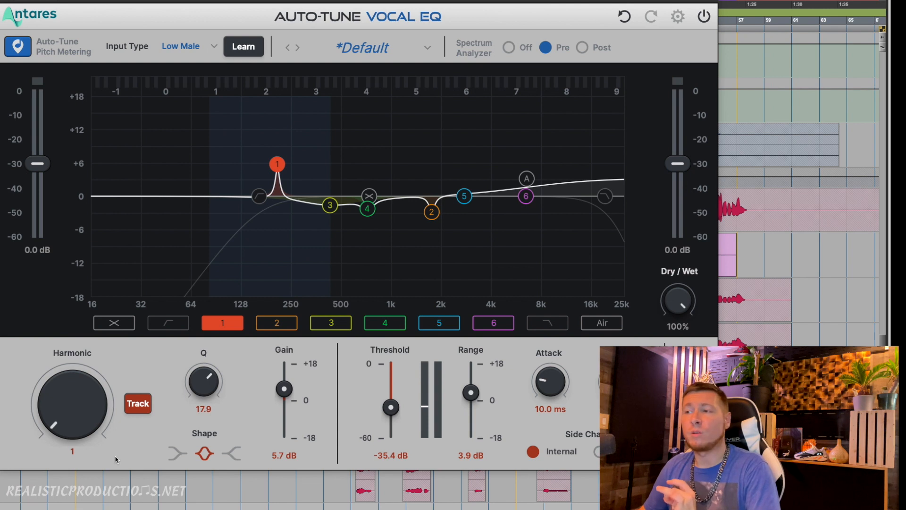
key(space)
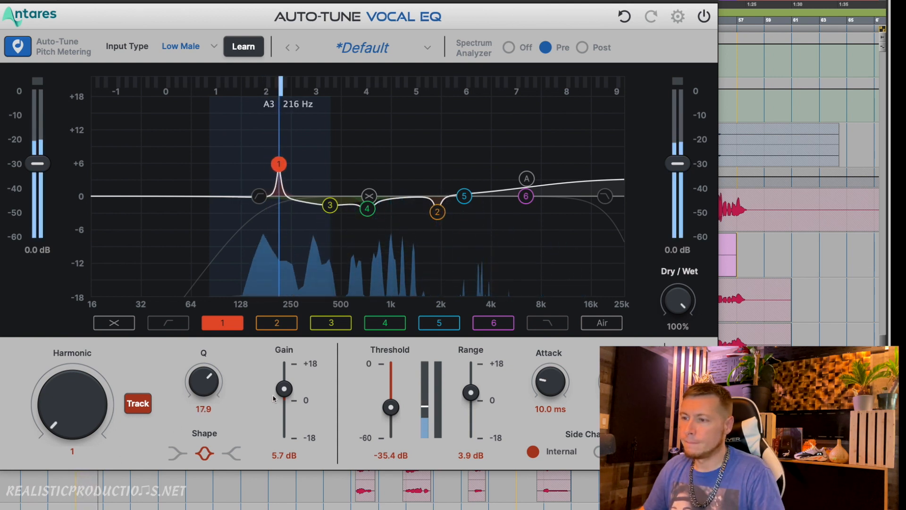
drag(284, 388, 285, 374)
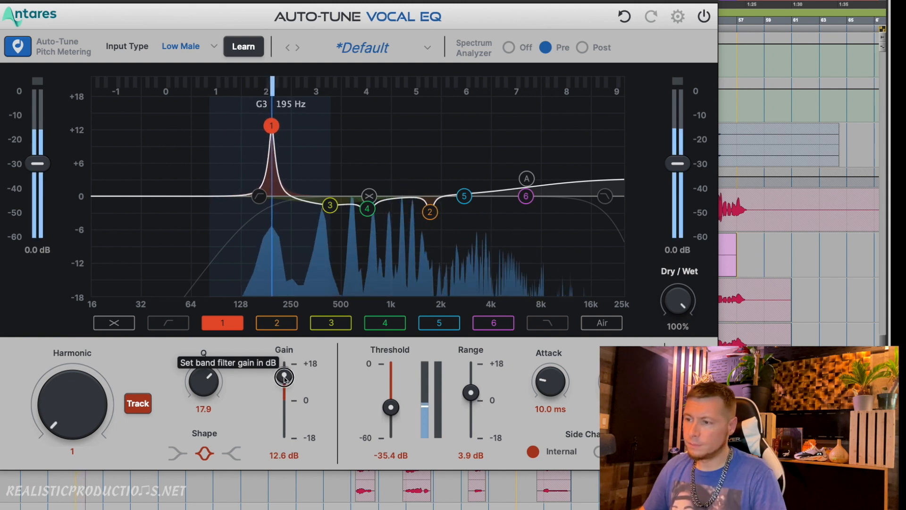
drag(285, 375, 288, 400)
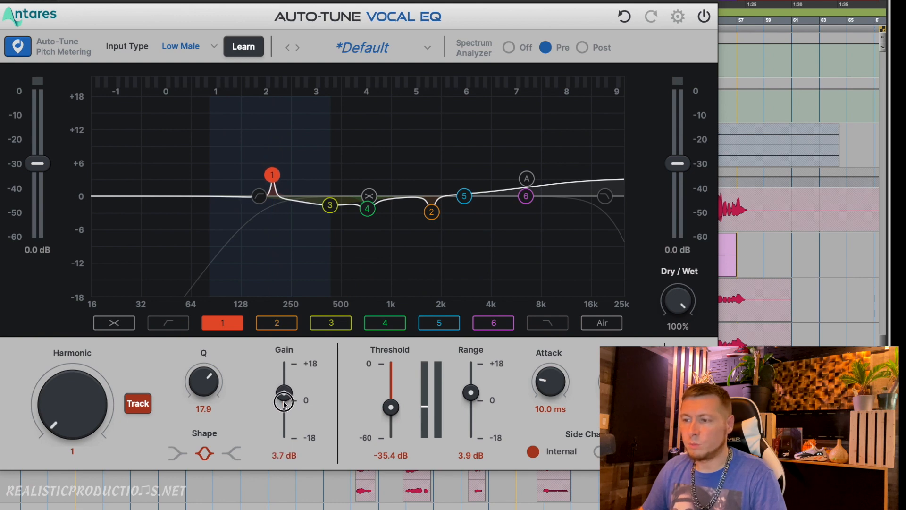
drag(284, 403, 287, 402)
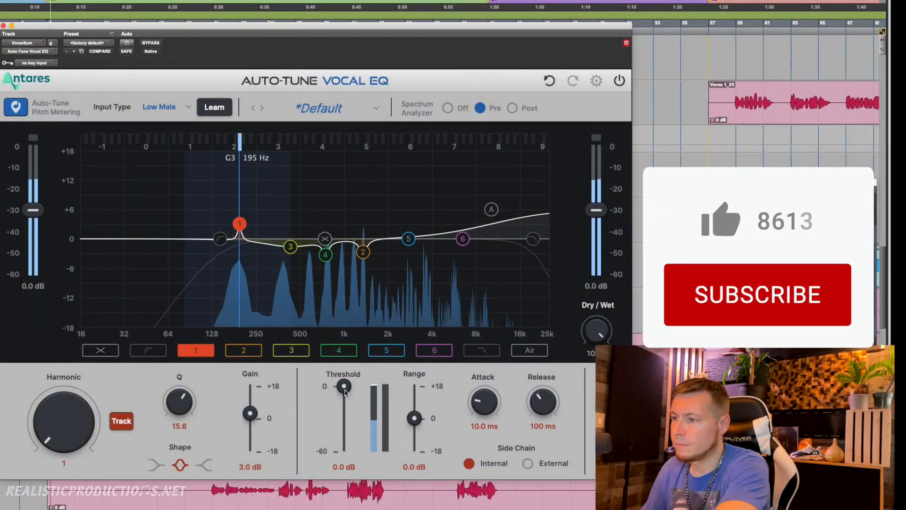
Make band 1 dynamic with a threshold of -37.5 dB and a range of 2.1 dB
drag(345, 387, 346, 447)
drag(414, 420, 417, 418)
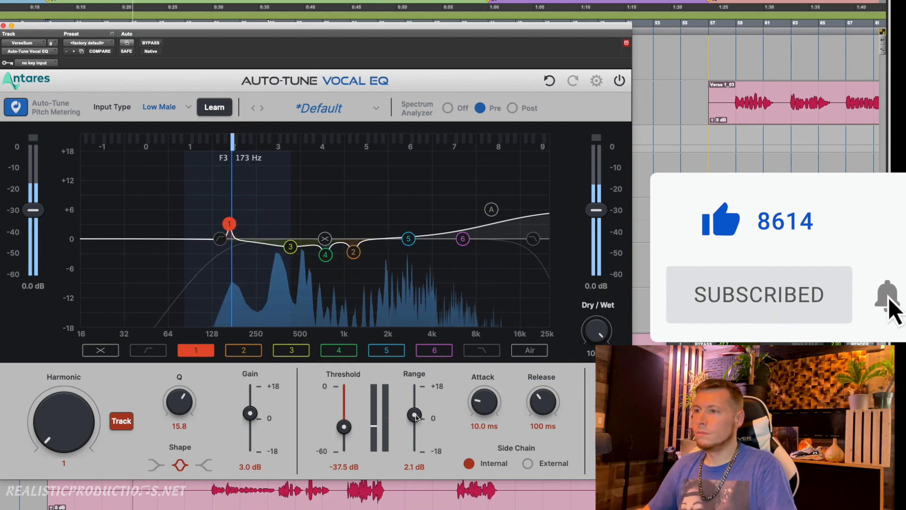
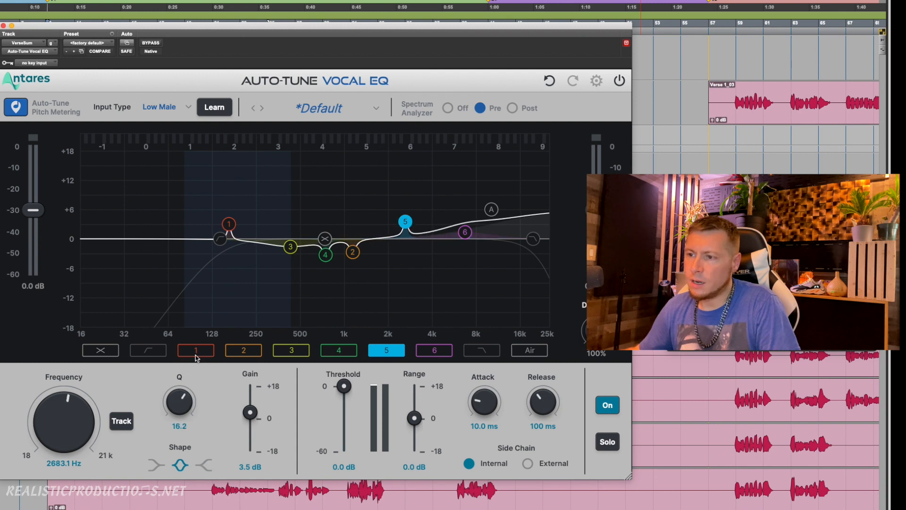
Move band 5 up in frequency to above 4 kHz and reduce its boost slightly
drag(403, 225, 448, 230)
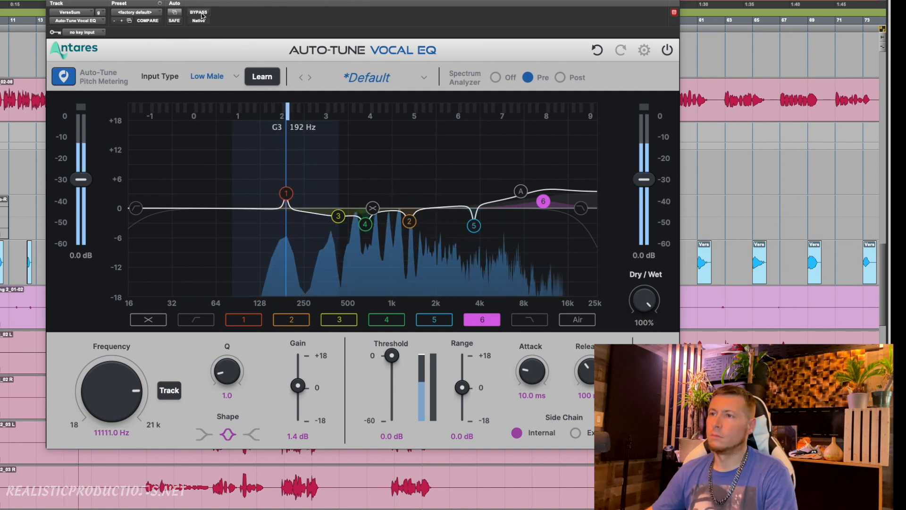
Bypass and re-enable the whole EQ plugin repeatedly to compare the vocal with and without processing
click(200, 14)
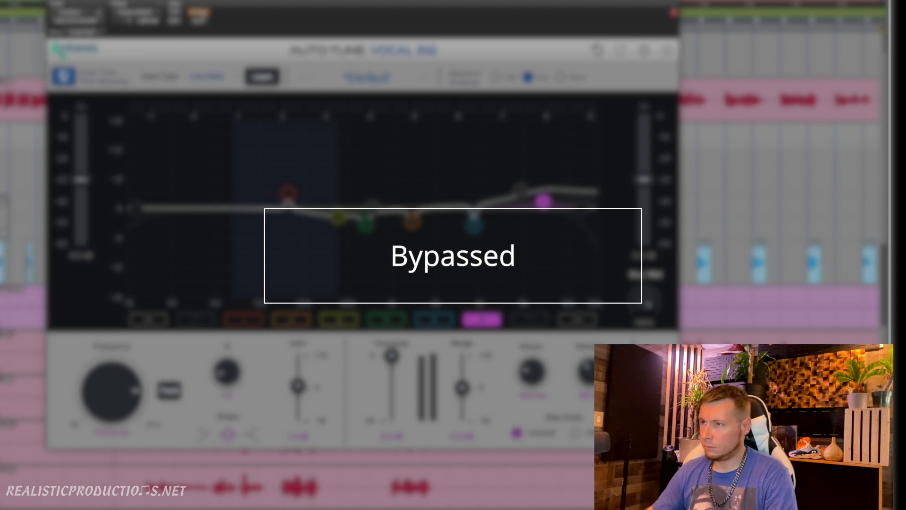
click(201, 13)
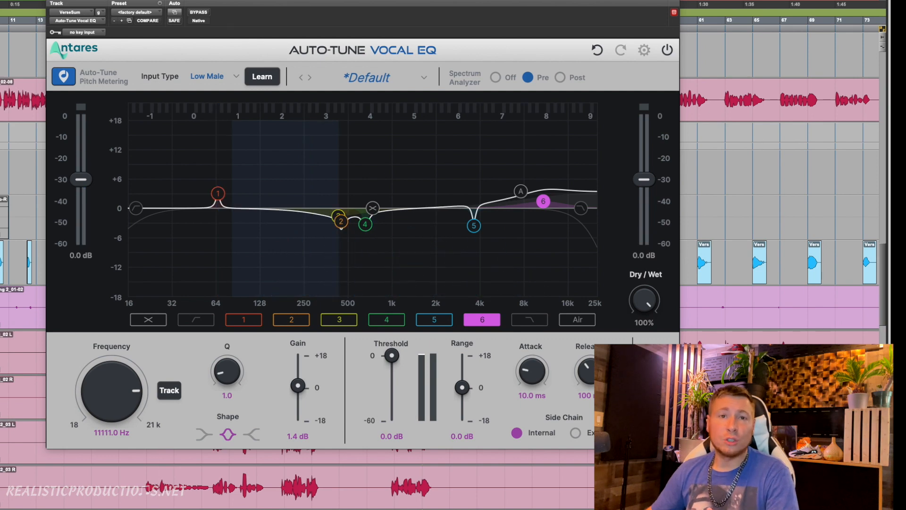
click(198, 13)
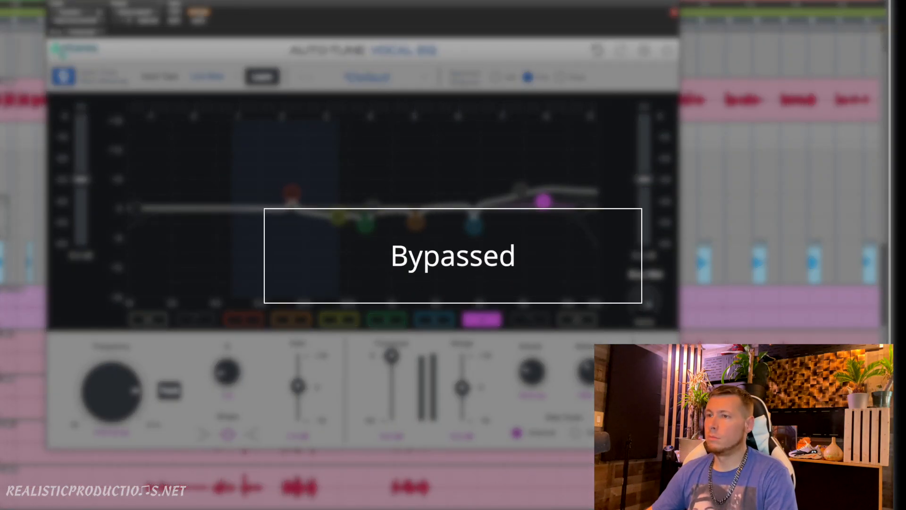
click(198, 13)
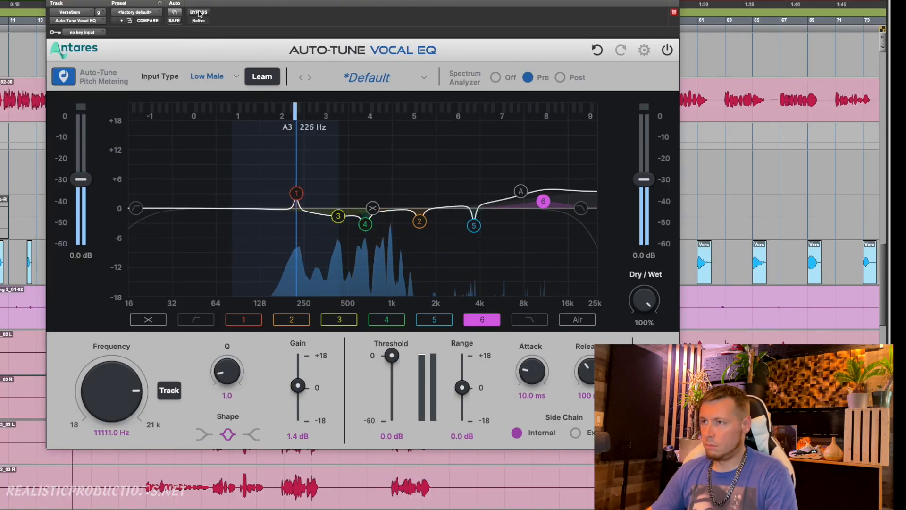
click(198, 14)
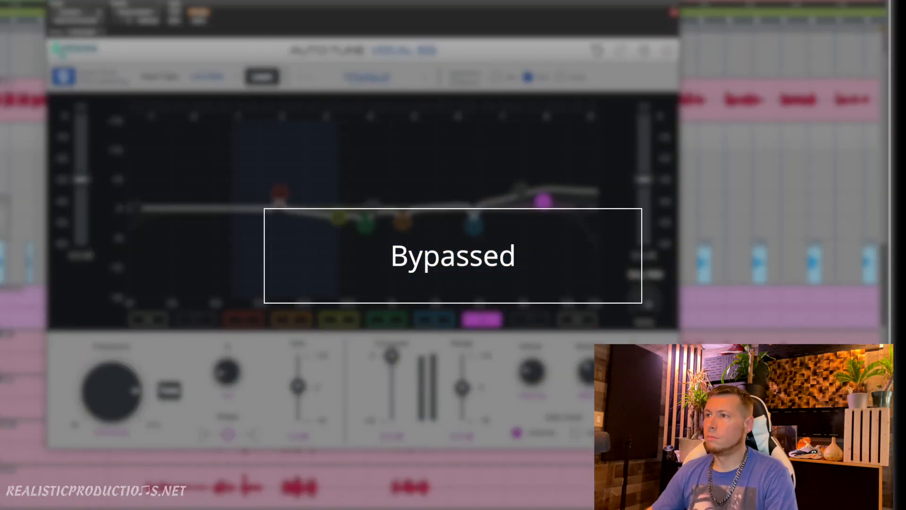
click(199, 13)
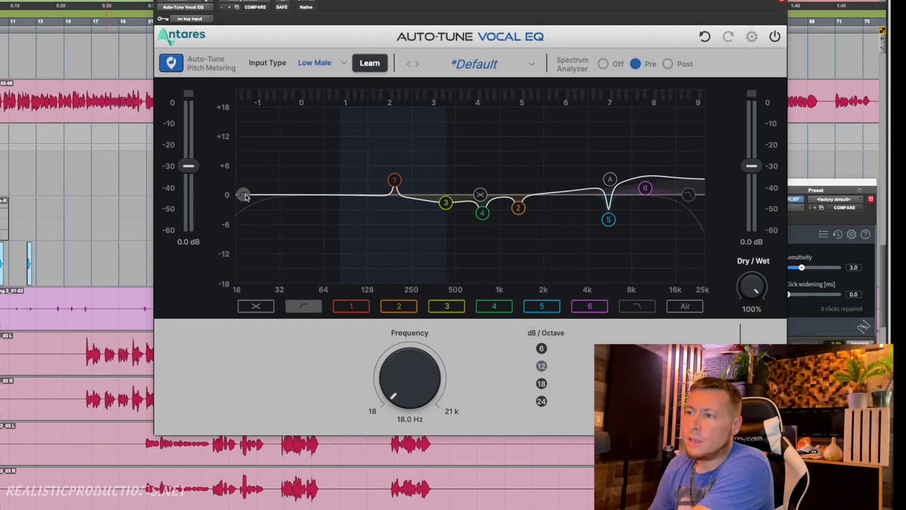
Raise the high-pass filter's cutoff to 131.6 Hz and set the low-pass filter's cutoff to 20974.7 Hz
drag(246, 197, 312, 198)
click(686, 196)
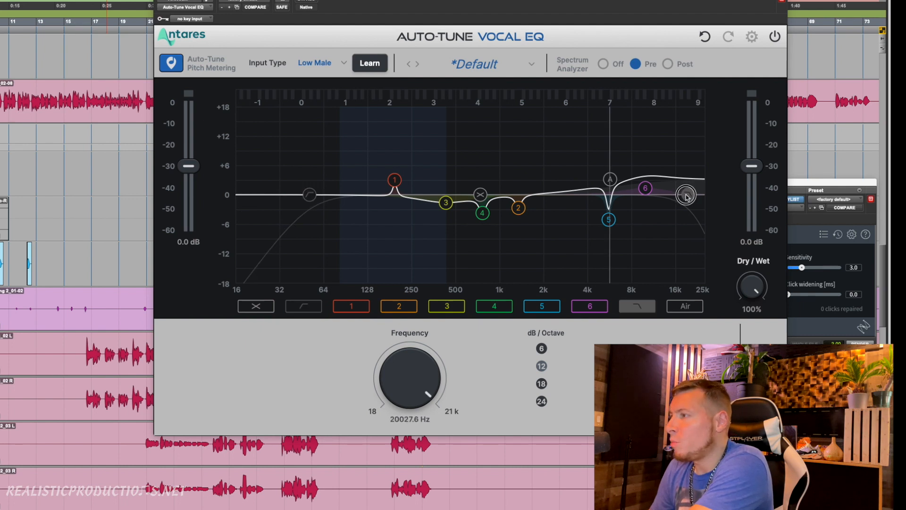
click(310, 198)
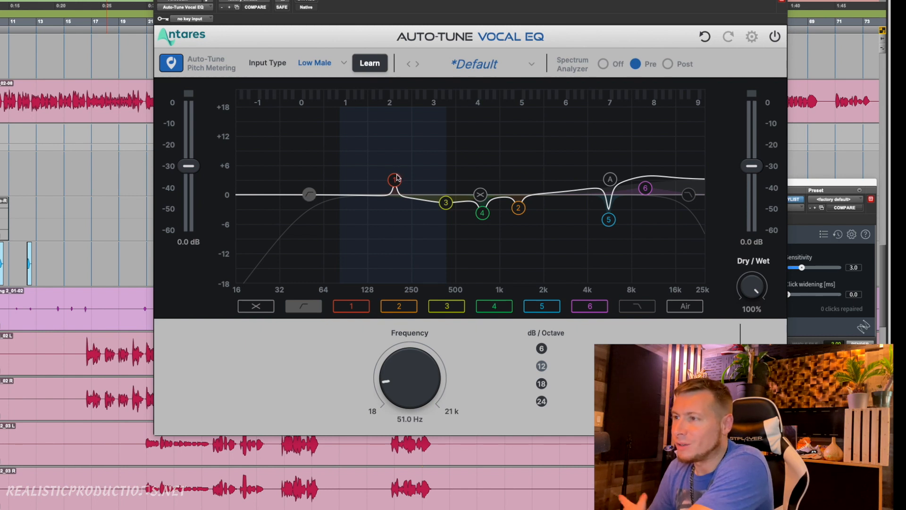
drag(316, 193, 355, 197)
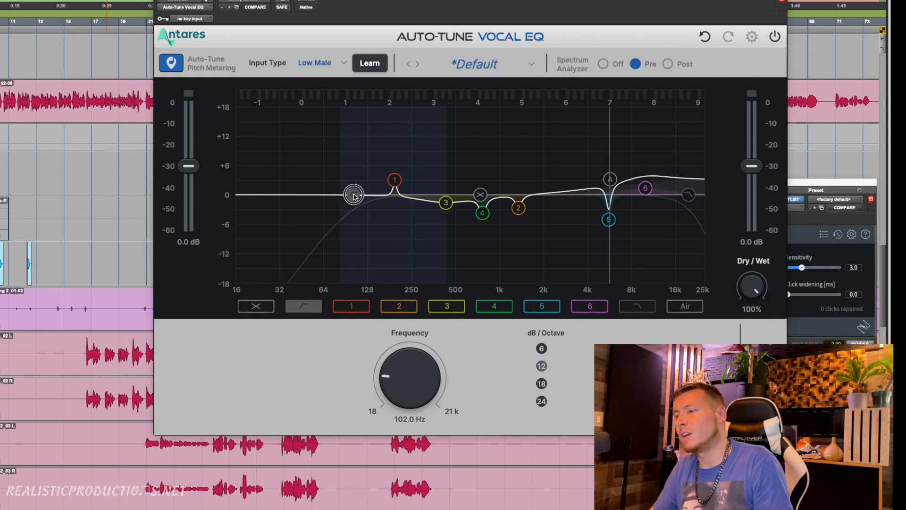
drag(354, 196, 369, 194)
click(689, 195)
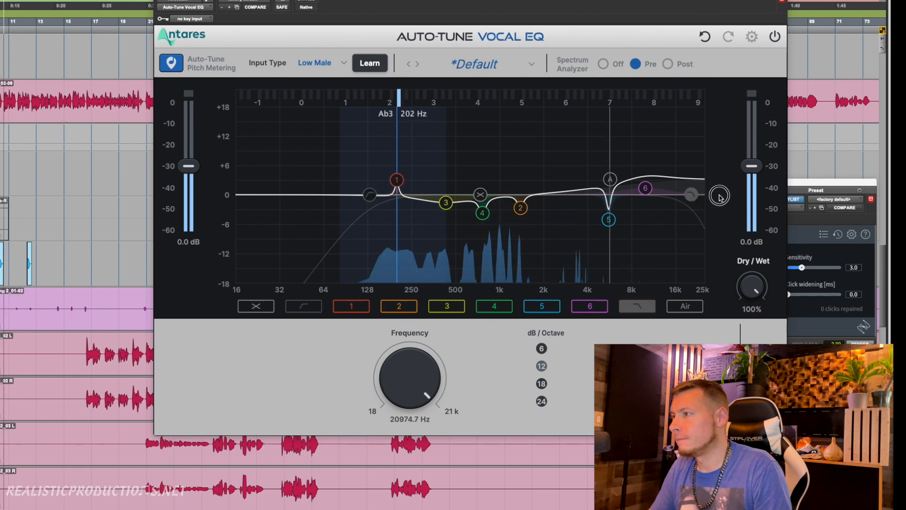
click(304, 308)
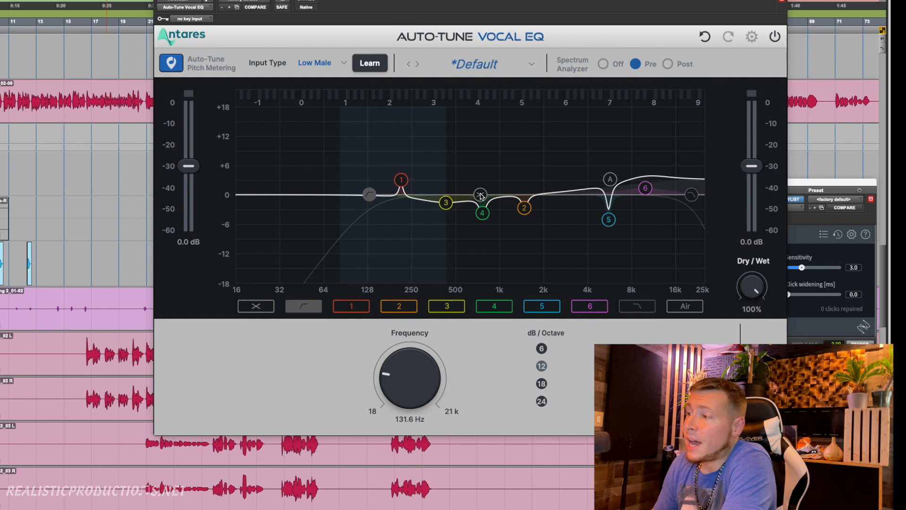
Play the vocal, raise the tilt filter's frequency to 2081.0 Hz and lower it again
click(415, 200)
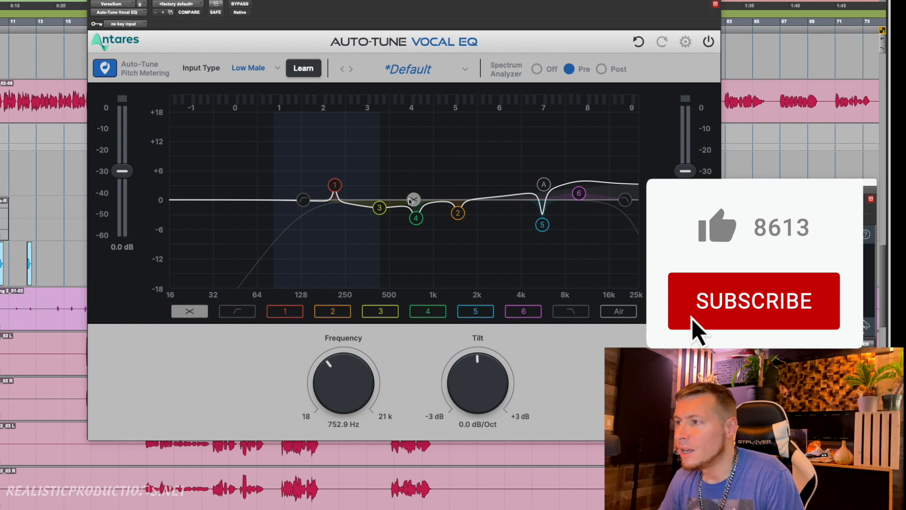
key(space)
drag(415, 202, 479, 198)
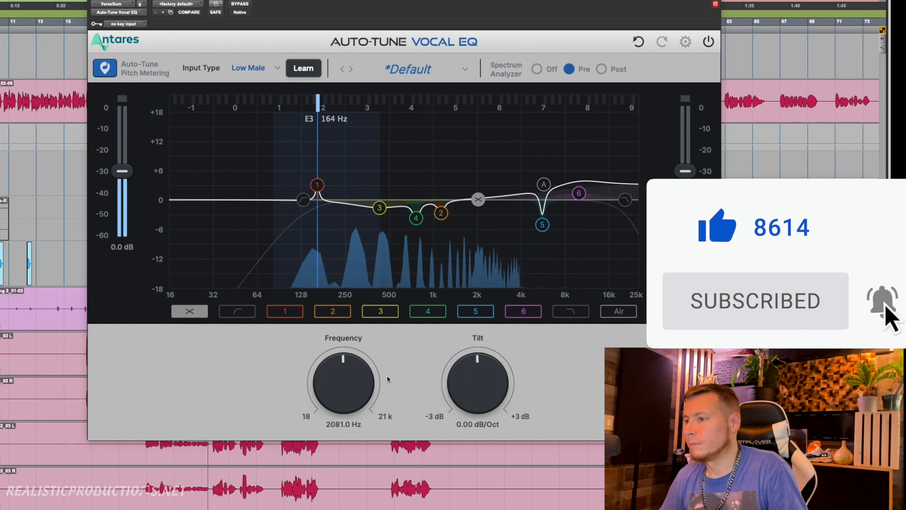
drag(347, 380, 347, 397)
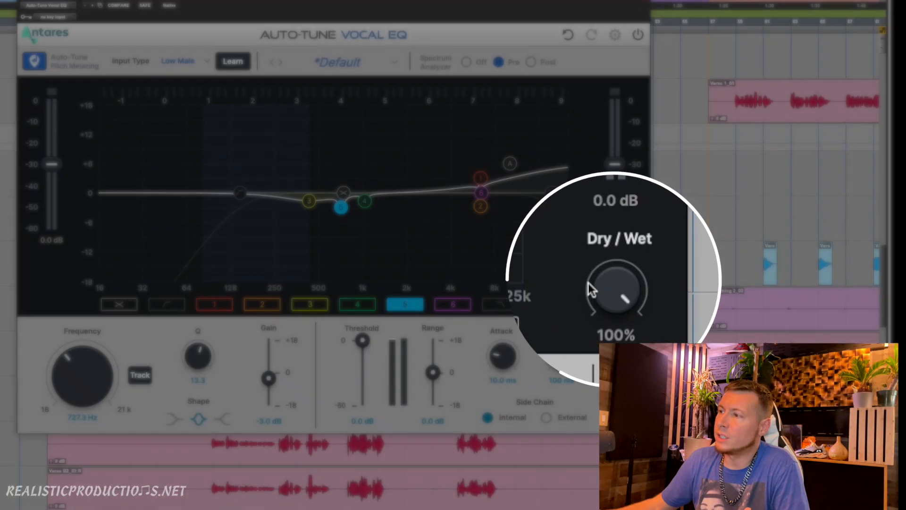
Sweep the plugin's Dry/Wet mix down and back up toward 100%
drag(601, 282, 625, 265)
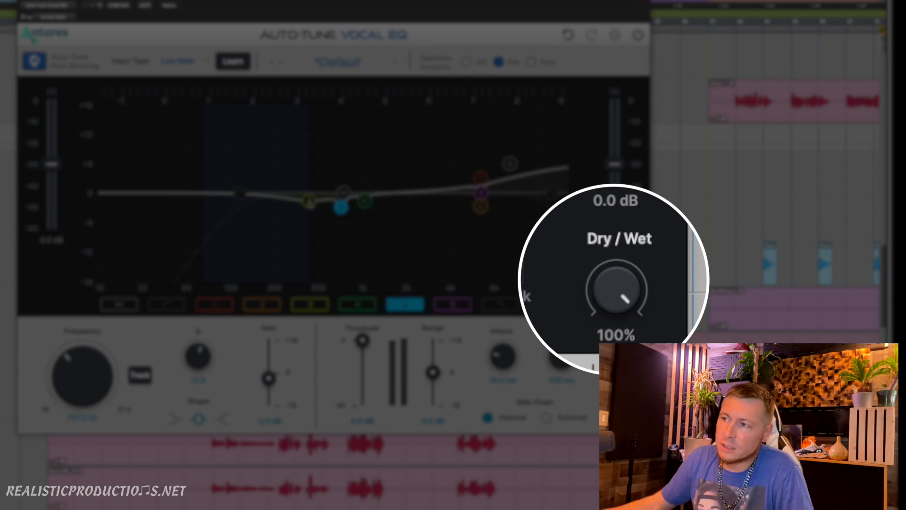
drag(621, 299, 629, 254)
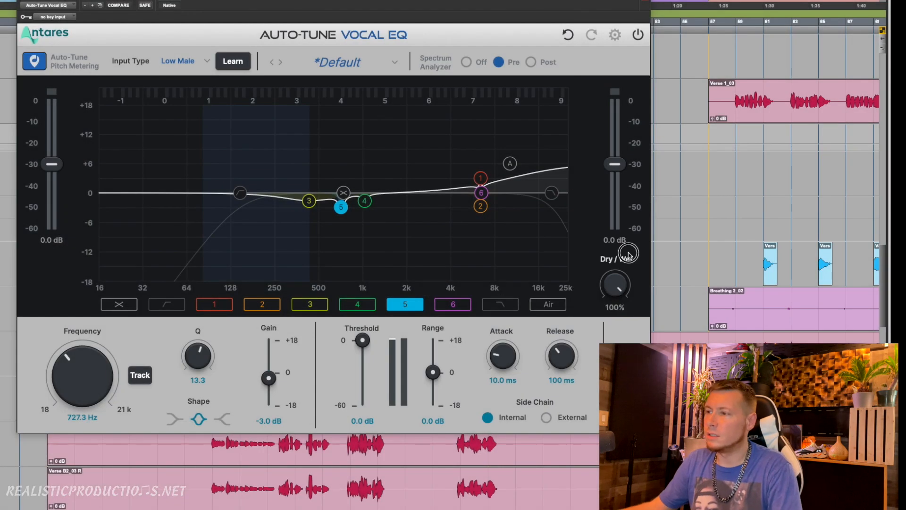
drag(615, 292, 615, 336)
drag(620, 286, 636, 218)
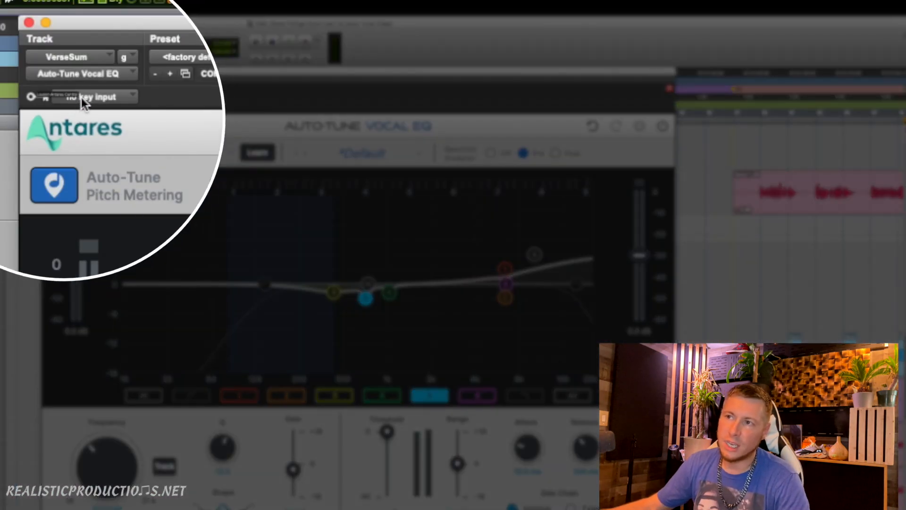
Examine the bus sources available for the plugin's side-chain key input without assigning one
click(81, 97)
mouse_move(85, 113)
mouse_move(198, 116)
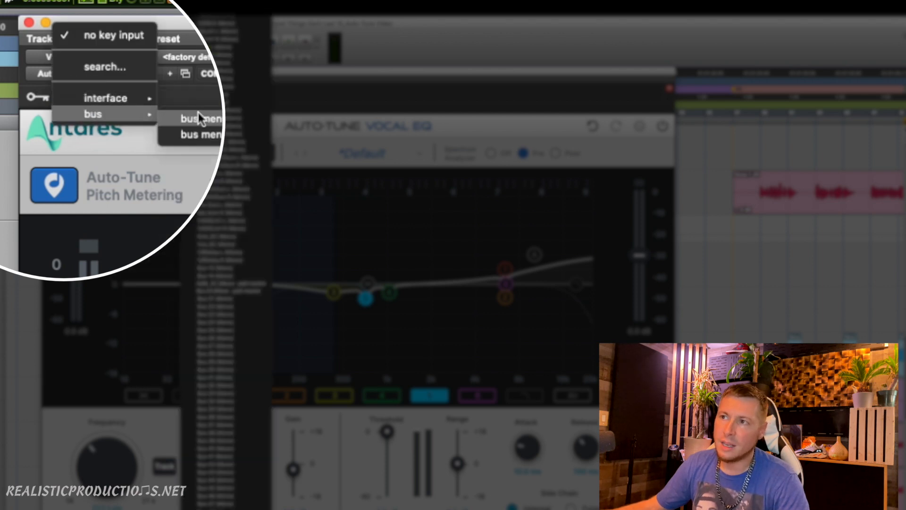
click(217, 142)
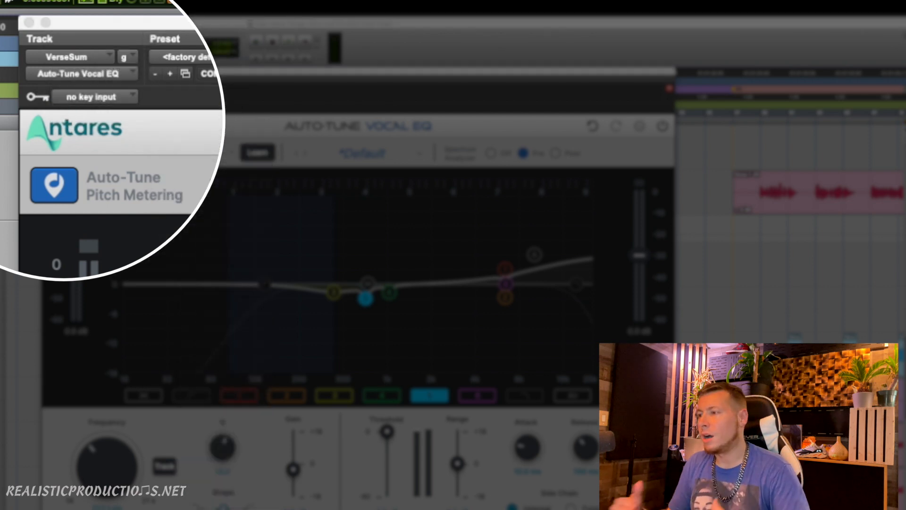